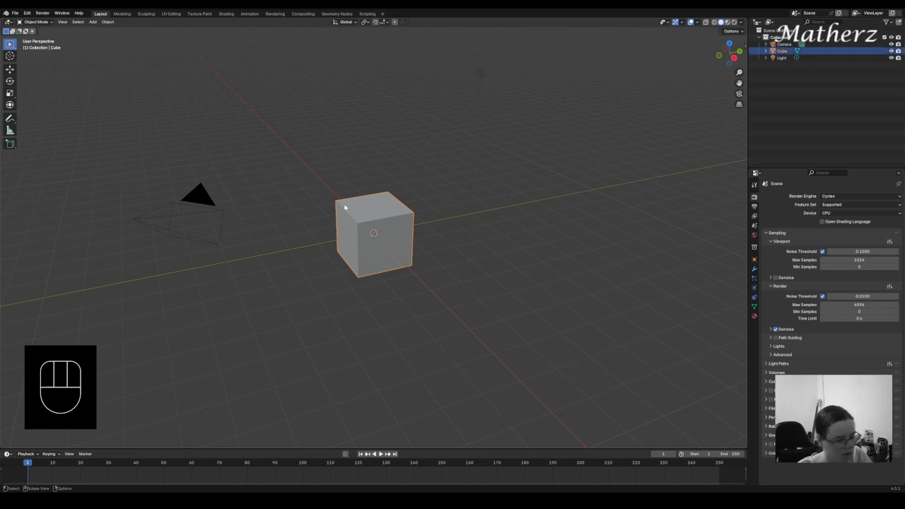
Delete the default cube and add a cylinder mesh in its place
{"action": "key", "text": "Delete"}
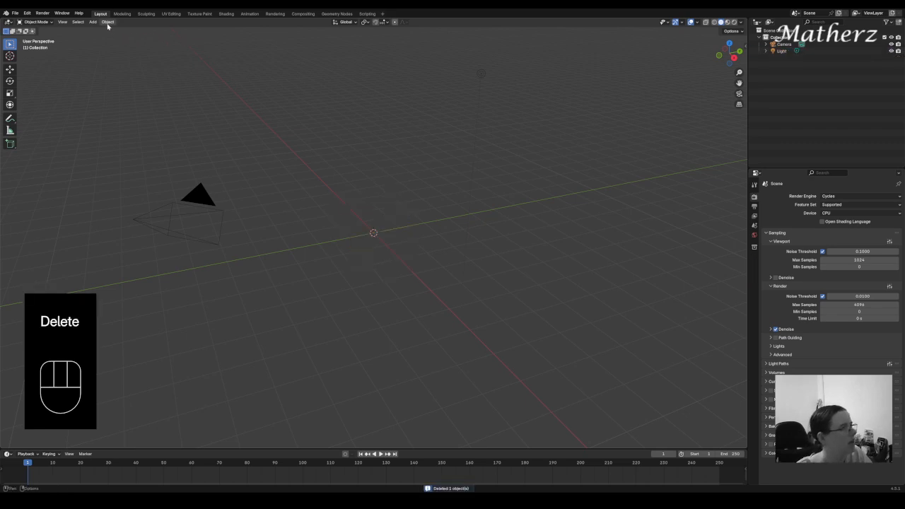
{"action": "left_click", "coordinate": [94, 22]}
{"action": "mouse_move", "coordinate": [105, 30]}
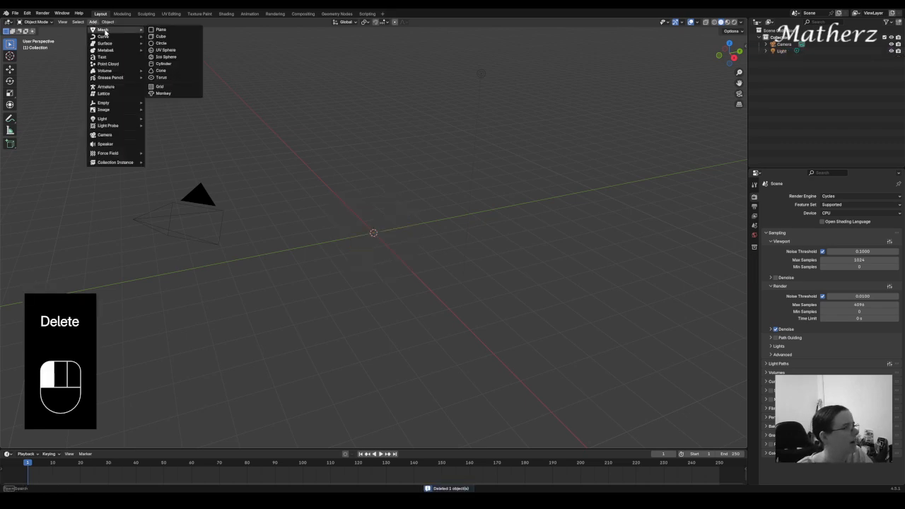
{"action": "left_click", "coordinate": [177, 63]}
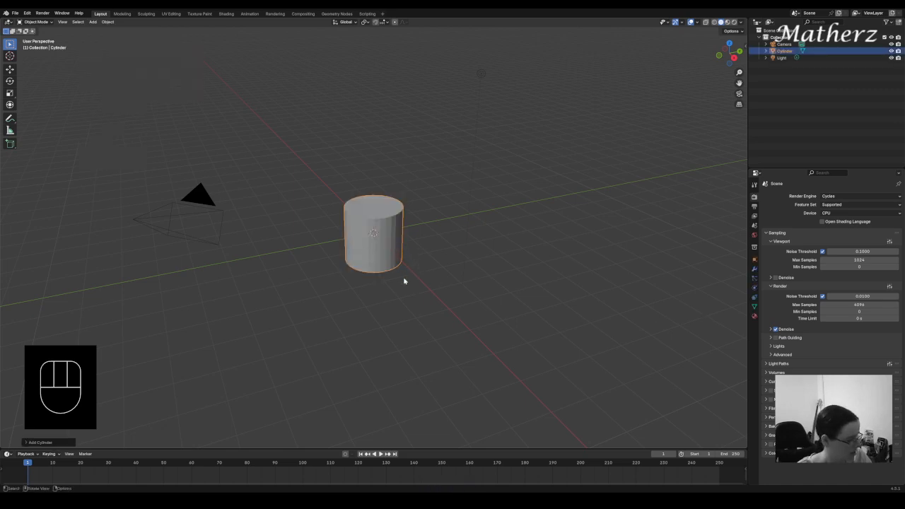
Widen the cylinder, flatten it along Z into a thin disc, and shade it smooth
{"action": "key", "text": "s"}
{"action": "key", "text": "s"}
{"action": "middle_click_drag", "start_coordinate": [422, 363], "coordinate": [413, 334]}
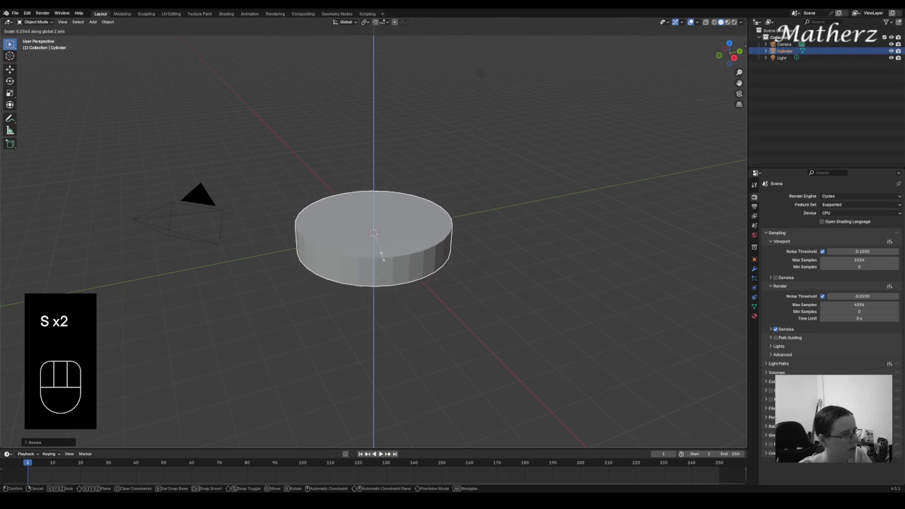
{"action": "left_click", "coordinate": [379, 244]}
{"action": "right_click", "coordinate": [373, 228]}
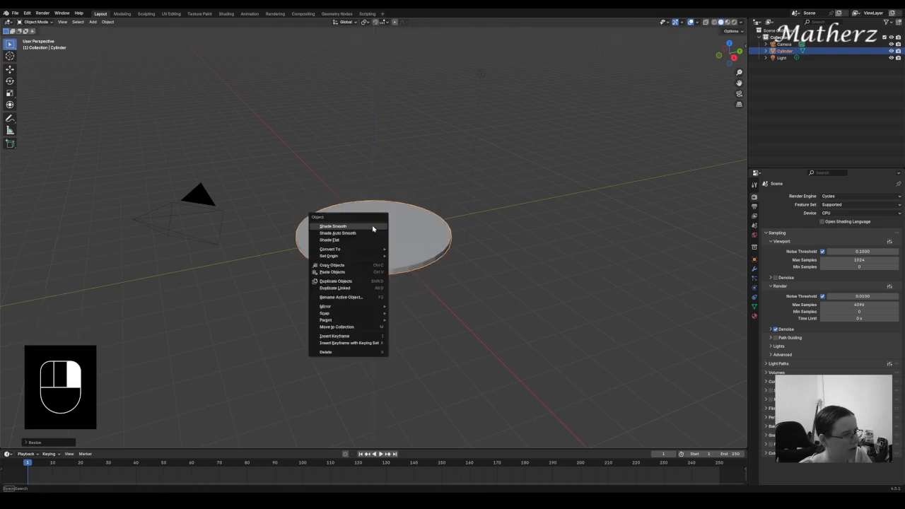
{"action": "left_click", "coordinate": [373, 227]}
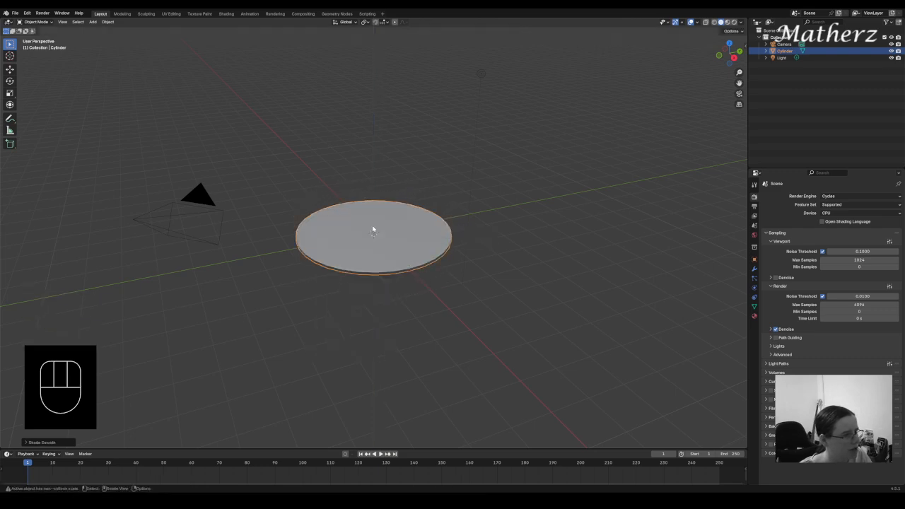
In Edit Mode, extrude the disc's top face slightly upward and scale it inward to bevel the rim
{"action": "left_click", "coordinate": [35, 22]}
{"action": "left_click", "coordinate": [36, 37]}
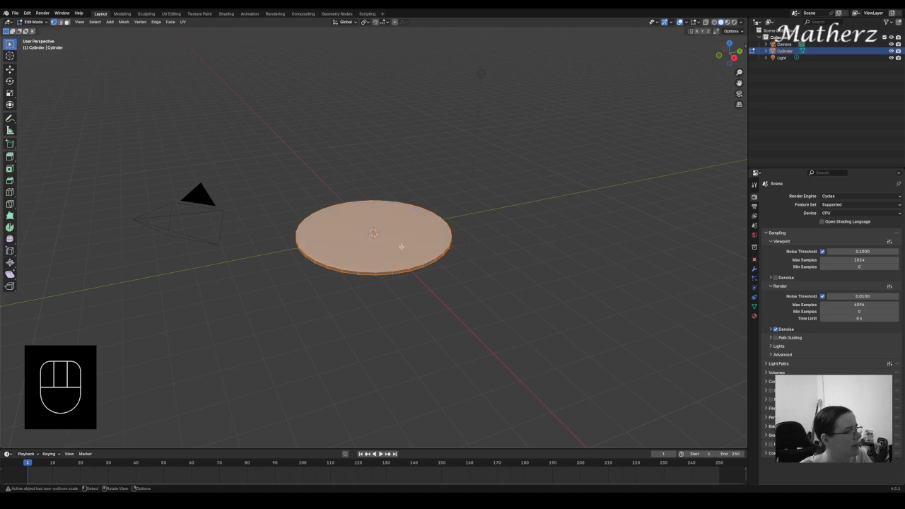
{"action": "key", "text": "alt+a"}
{"action": "left_click", "coordinate": [60, 23]}
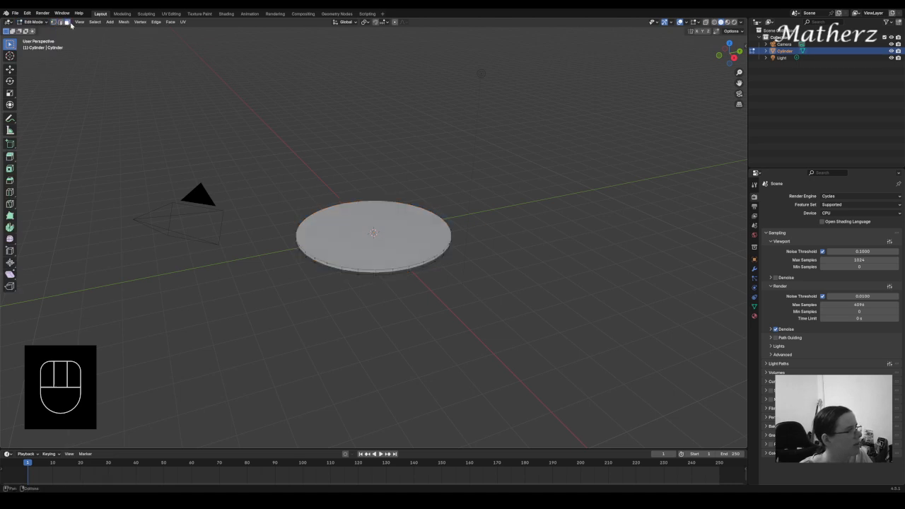
{"action": "left_click", "coordinate": [401, 246]}
{"action": "key", "text": "e"}
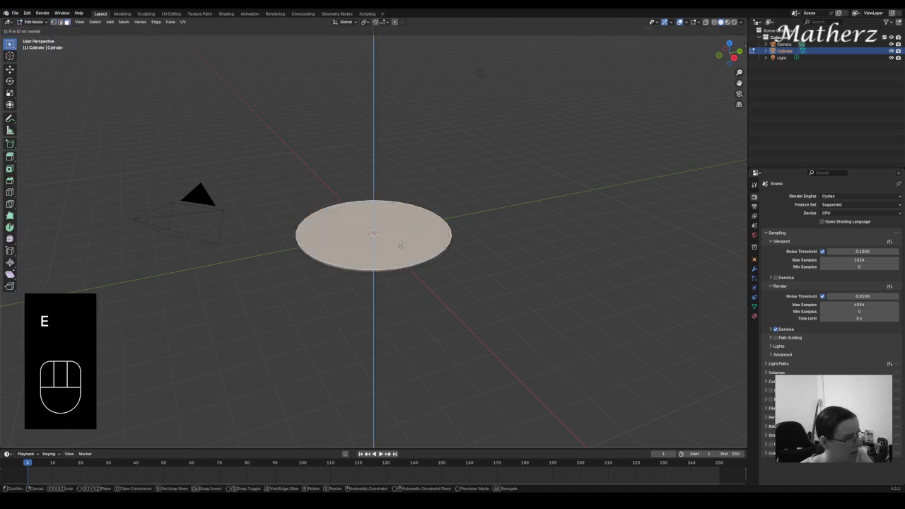
{"action": "left_click", "coordinate": [406, 246]}
{"action": "key", "text": "s"}
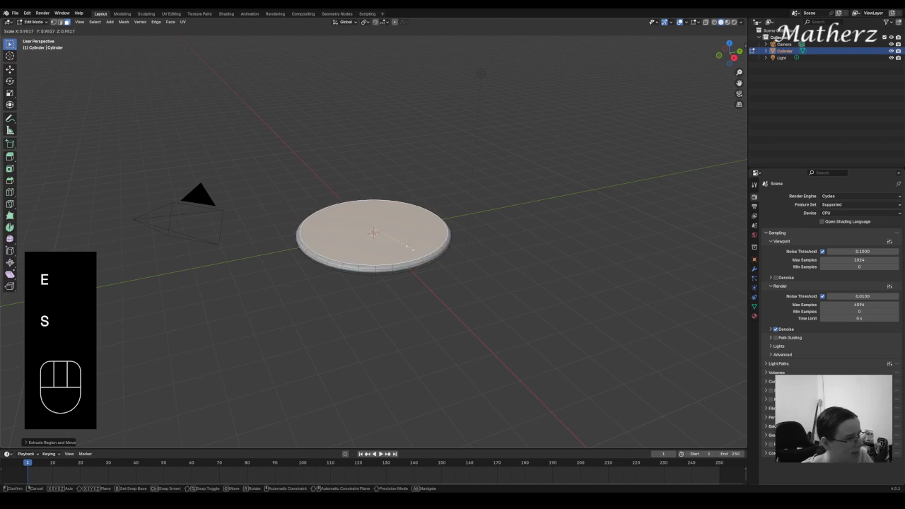
{"action": "left_click", "coordinate": [410, 248]}
Extrude the disc's top face again, shrink it to a small central circle, and extrude that upward into a tall pole
{"action": "key", "text": "e"}
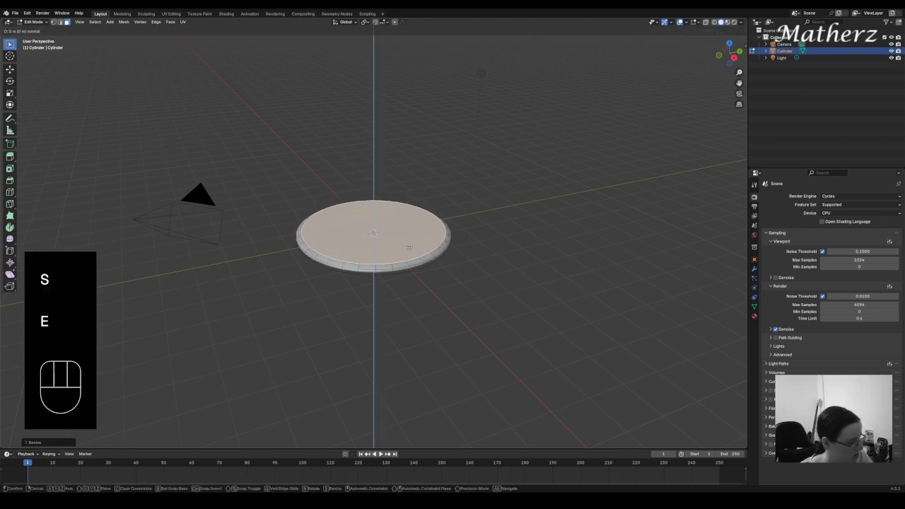
{"action": "left_click", "coordinate": [409, 247]}
{"action": "key", "text": "s"}
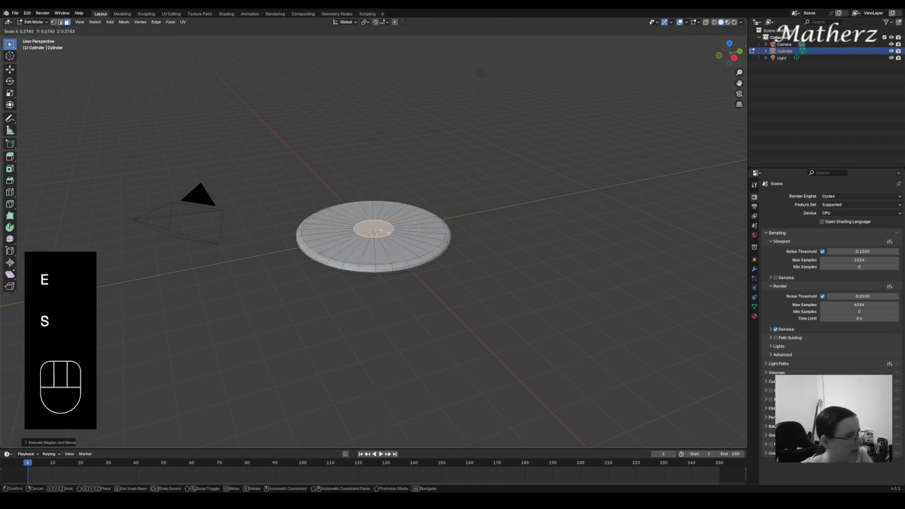
{"action": "left_click", "coordinate": [386, 230]}
{"action": "key", "text": "e"}
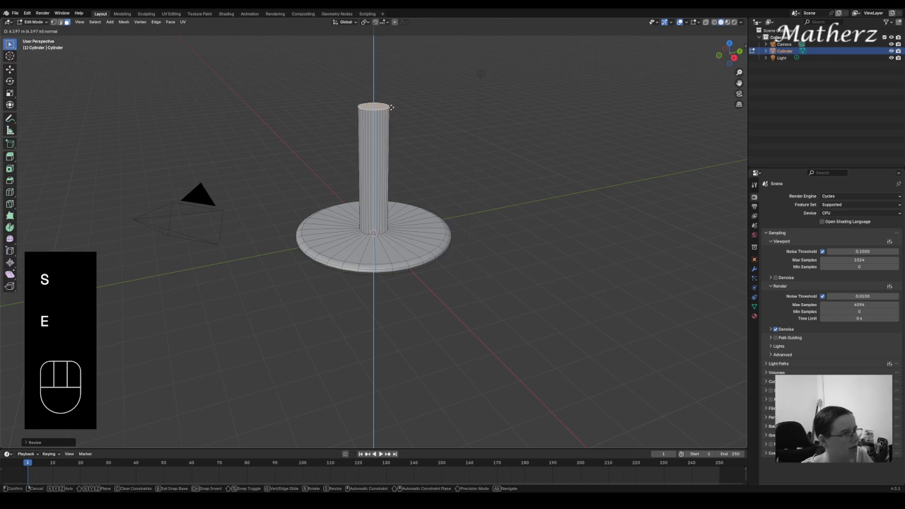
{"action": "left_click", "coordinate": [390, 71]}
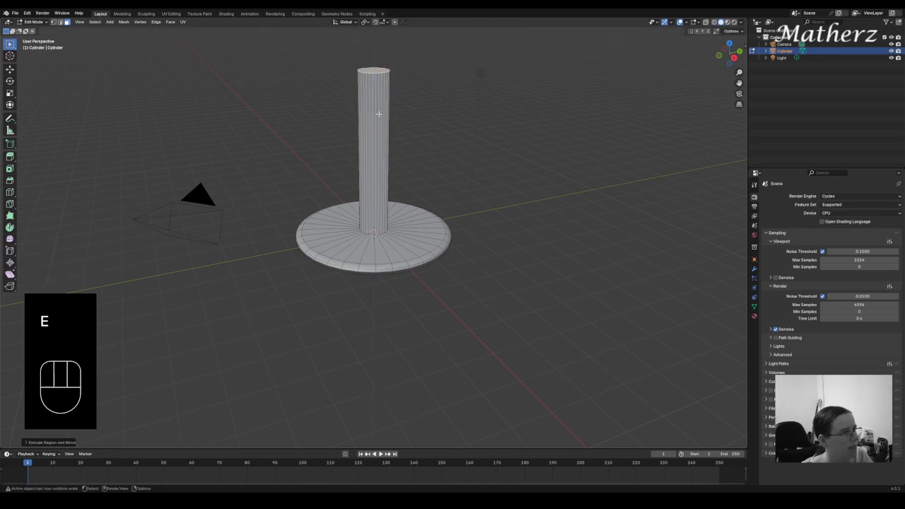
Return to Object Mode and shade the whole stand smooth
{"action": "left_click", "coordinate": [32, 22]}
{"action": "left_click", "coordinate": [35, 29]}
{"action": "right_click", "coordinate": [387, 248]}
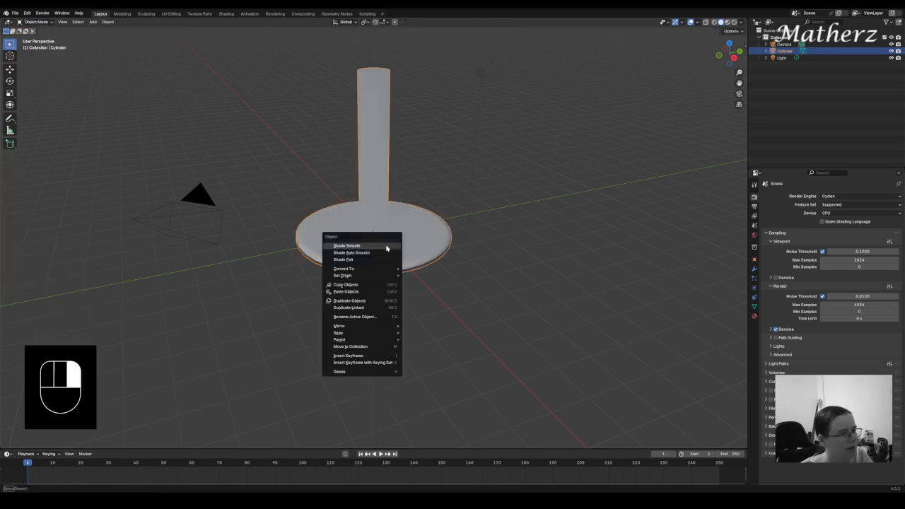
{"action": "left_click", "coordinate": [387, 246]}
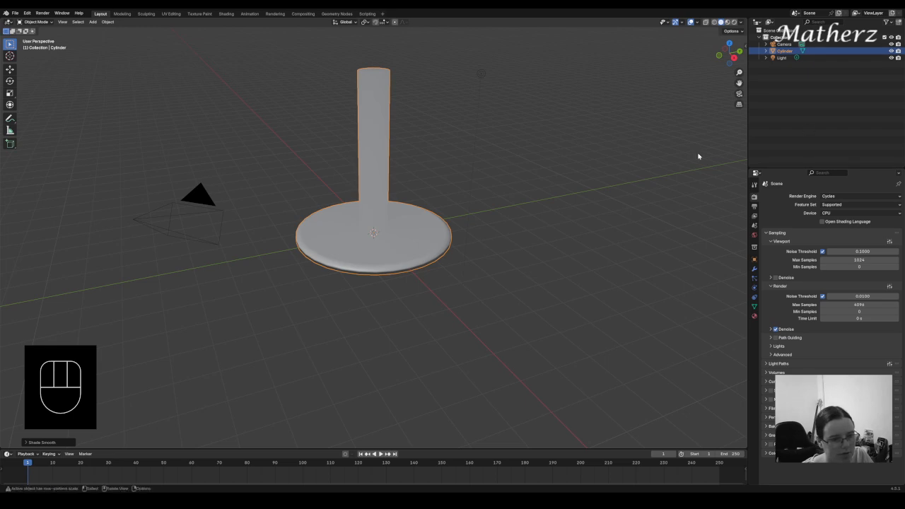
Give the stand a new Metallic BSDF material with a light orange base color and roughness 0, and check it in rendered shading
{"action": "left_click", "coordinate": [754, 316]}
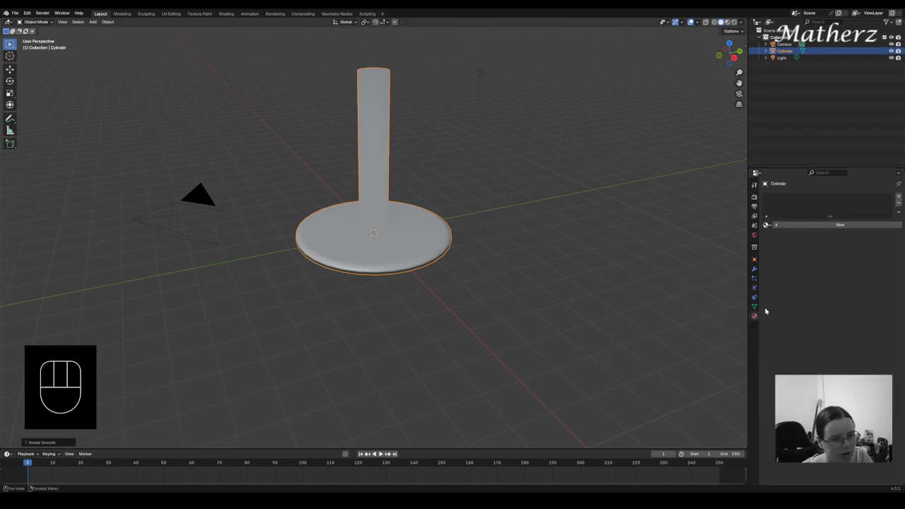
{"action": "left_click", "coordinate": [842, 225]}
{"action": "left_click_drag", "start_coordinate": [845, 258], "coordinate": [822, 333]}
{"action": "left_click", "coordinate": [857, 284]}
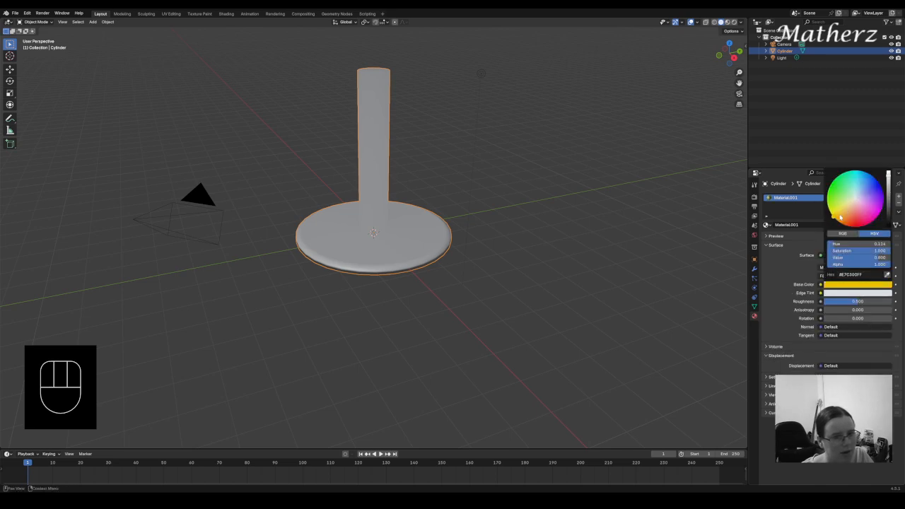
{"action": "left_click_drag", "start_coordinate": [840, 218], "coordinate": [846, 217]}
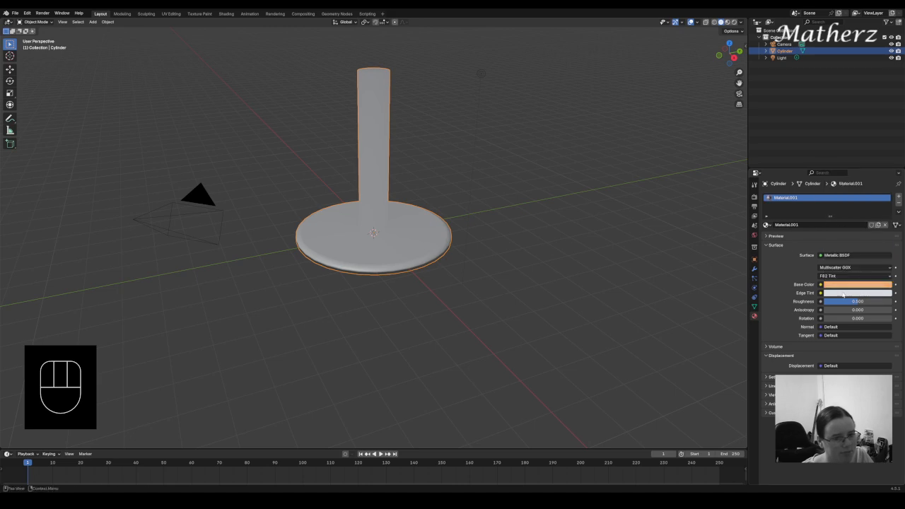
{"action": "left_click_drag", "start_coordinate": [857, 302], "coordinate": [820, 301]}
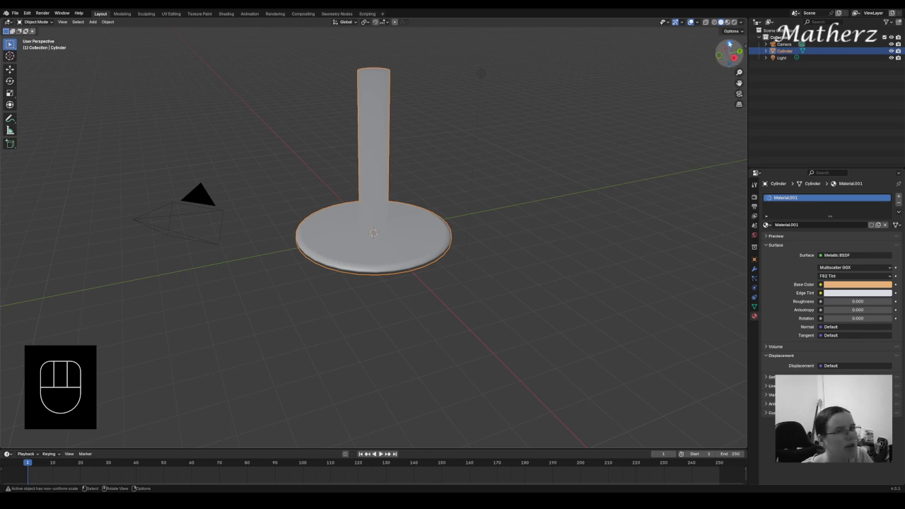
{"action": "left_click", "coordinate": [734, 22]}
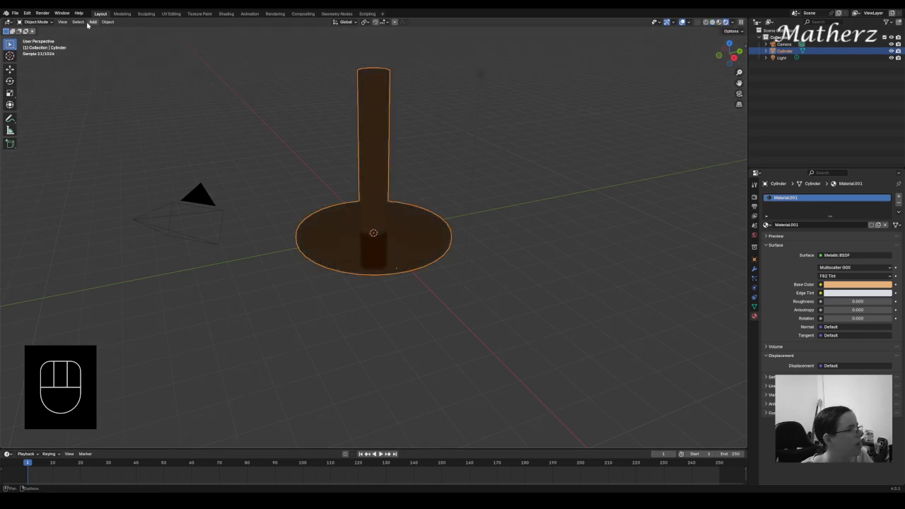
{"action": "left_click", "coordinate": [713, 23]}
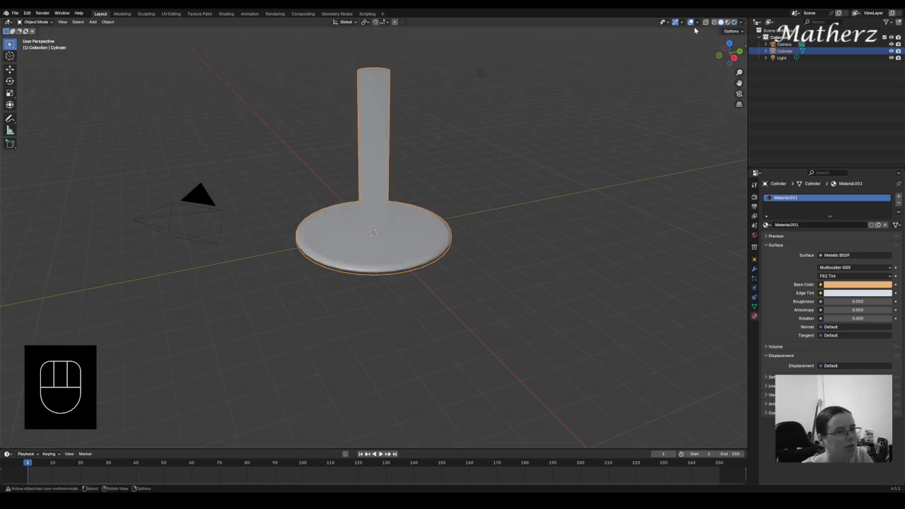
Add a second cylinder and move it up around the upper part of the pole
{"action": "left_click", "coordinate": [93, 22]}
{"action": "mouse_move", "coordinate": [106, 31]}
{"action": "left_click", "coordinate": [177, 62]}
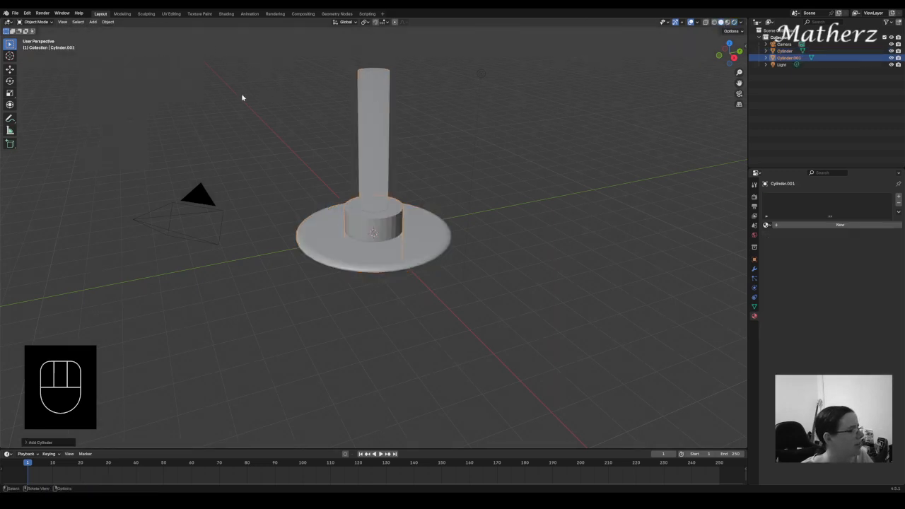
{"action": "key", "text": "g"}
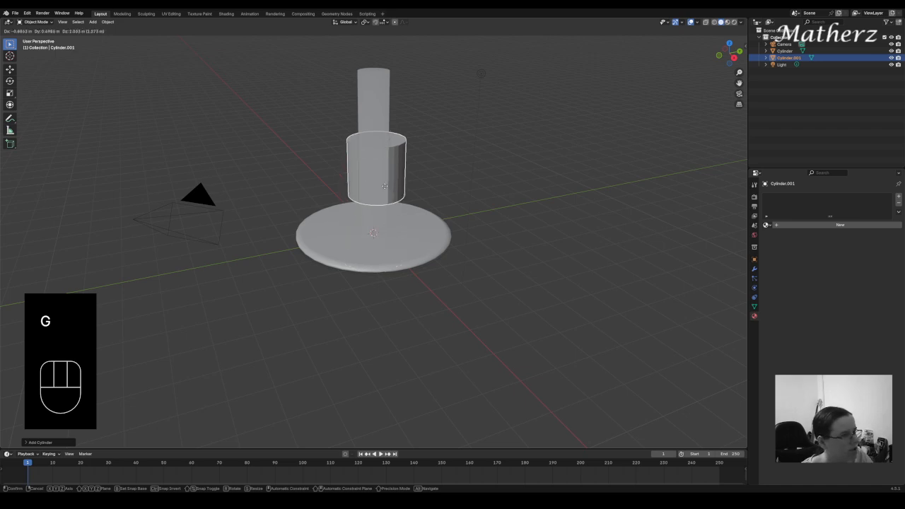
{"action": "left_click", "coordinate": [375, 157]}
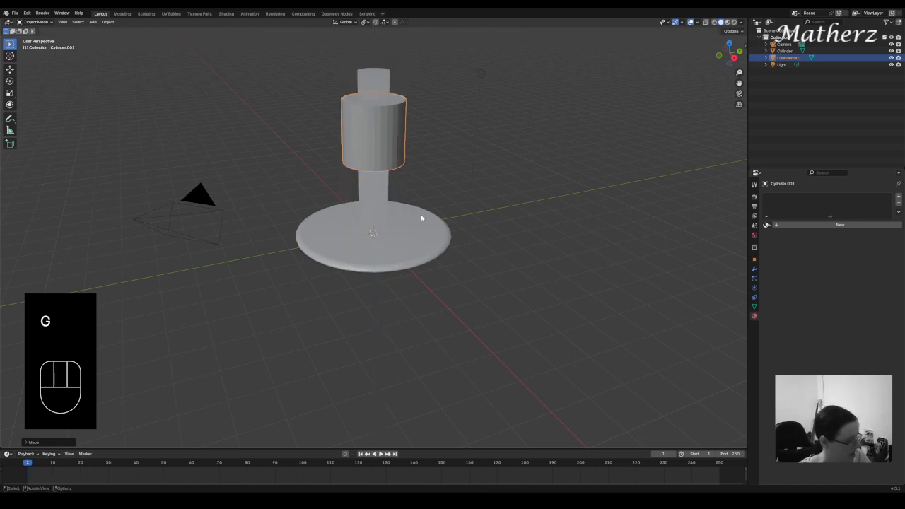
Scale the second cylinder up to slightly wider than the base disc and shade it smooth
{"action": "key", "text": "s"}
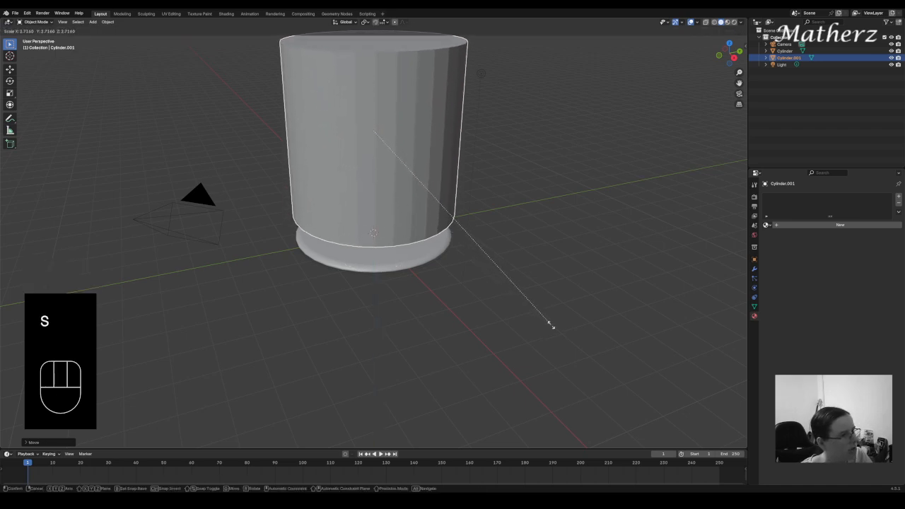
{"action": "left_click", "coordinate": [469, 292]}
{"action": "middle_click_drag", "start_coordinate": [468, 293], "coordinate": [421, 228]}
{"action": "middle_click_drag", "start_coordinate": [412, 162], "coordinate": [412, 265], "text": "shift"}
{"action": "right_click", "coordinate": [414, 183]}
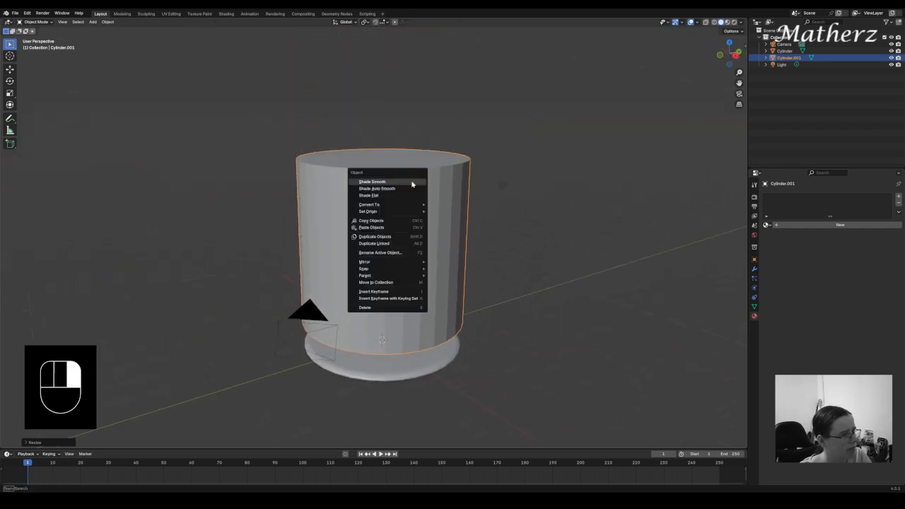
{"action": "left_click", "coordinate": [412, 184]}
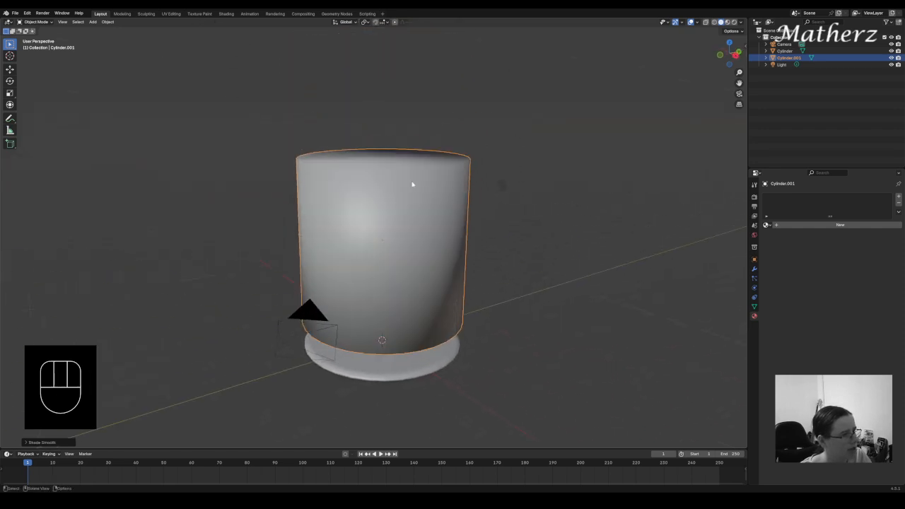
In Edit Mode, lower the large cylinder's top face about 1.6 m along Z so the pole sticks out above it
{"action": "left_click", "coordinate": [35, 22]}
{"action": "left_click", "coordinate": [37, 40]}
{"action": "left_click", "coordinate": [400, 162]}
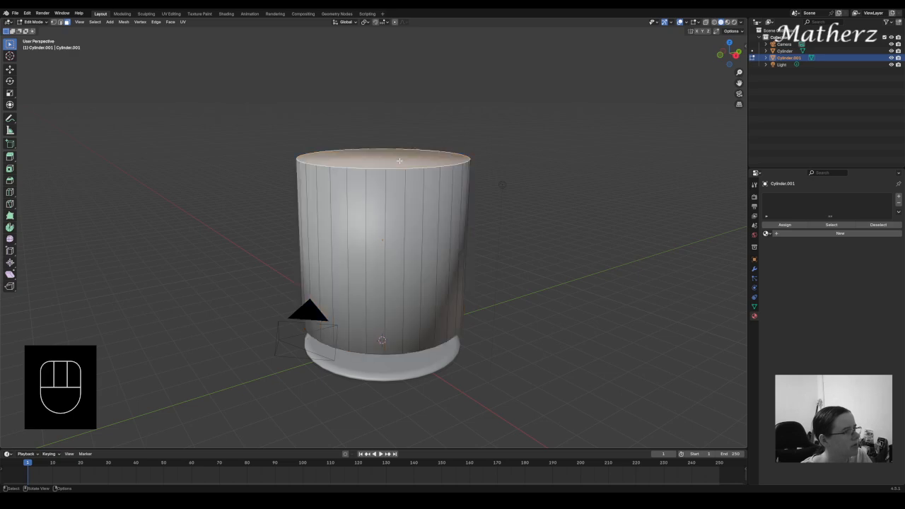
{"action": "key", "text": "g"}
{"action": "key", "text": "z"}
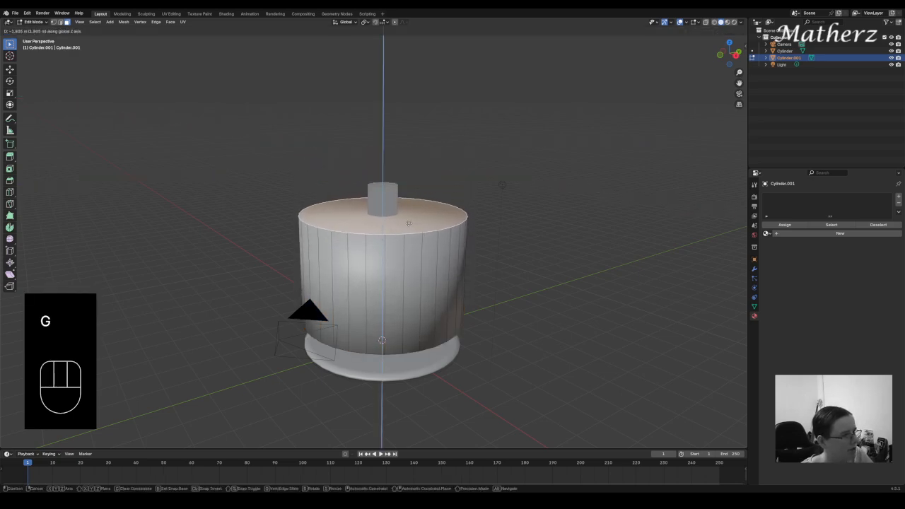
{"action": "left_click", "coordinate": [408, 222]}
Round the large cylinder's upper edge by twice extruding the top face slightly upward and scaling it inward
{"action": "key", "text": "e"}
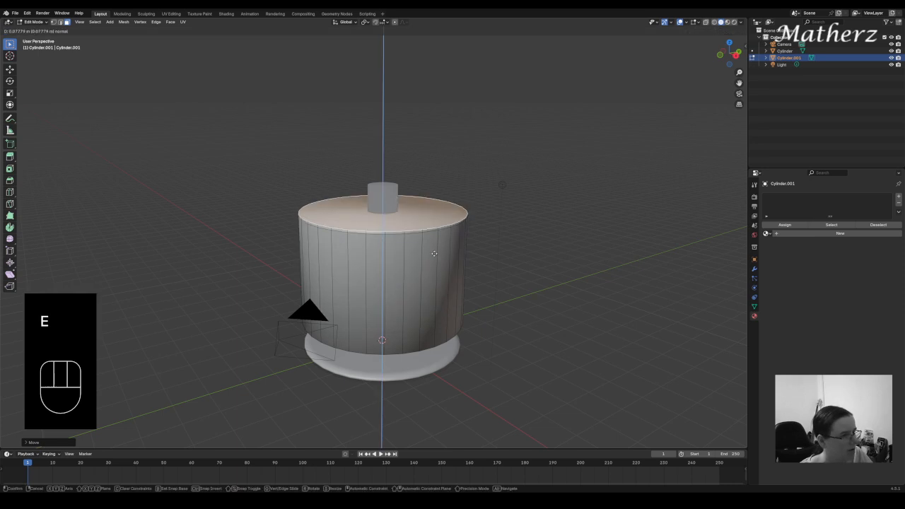
{"action": "left_click", "coordinate": [437, 254]}
{"action": "key", "text": "s"}
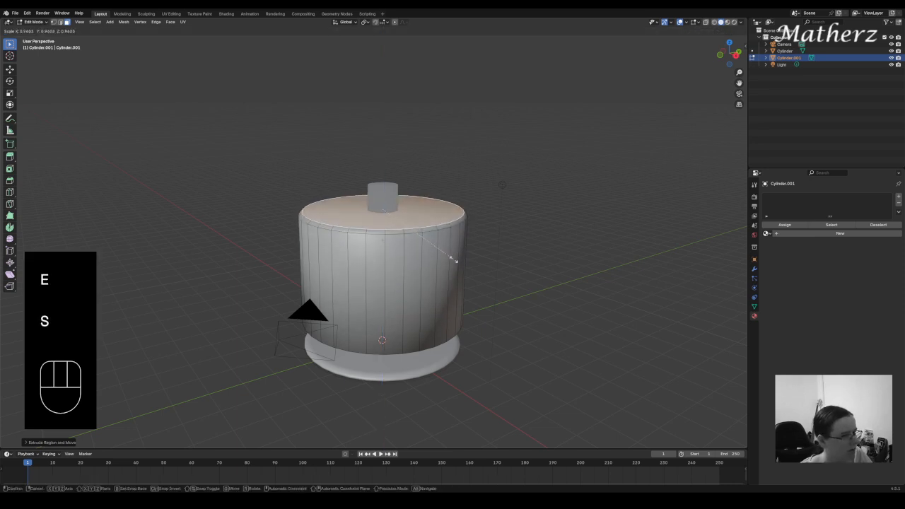
{"action": "left_click", "coordinate": [452, 260]}
{"action": "key", "text": "e"}
{"action": "left_click", "coordinate": [445, 253]}
{"action": "key", "text": "s"}
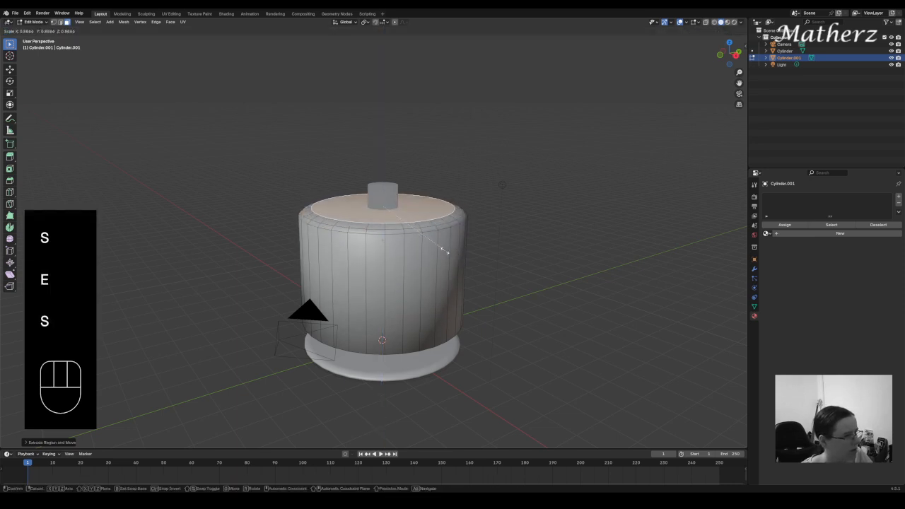
{"action": "left_click", "coordinate": [439, 248]}
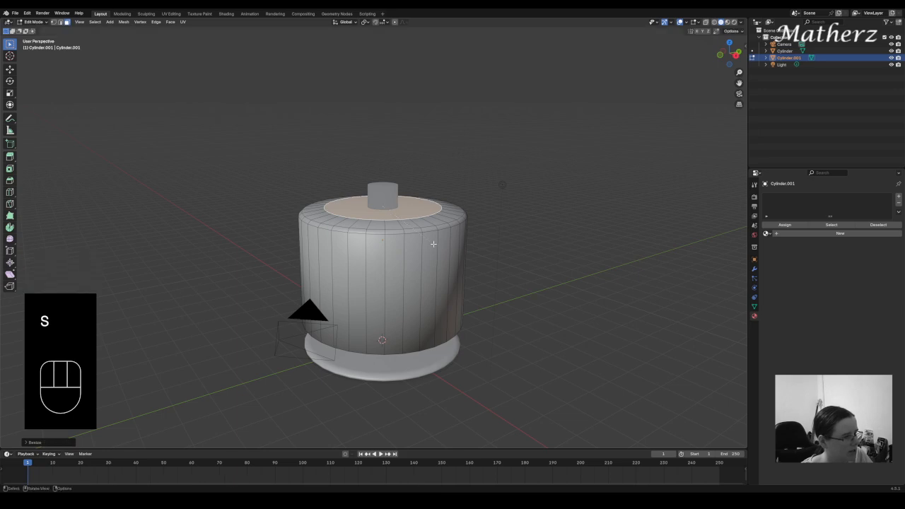
Round the large cylinder's lower edge by twice extruding the bottom face slightly downward and scaling it inward, and return to Object Mode
{"action": "mouse_move", "coordinate": [455, 306]}
{"action": "middle_mouse_down"}
{"action": "mouse_move", "coordinate": [448, 280]}
{"action": "mouse_move", "coordinate": [443, 296]}
{"action": "middle_mouse_up"}
{"action": "left_click", "coordinate": [443, 296]}
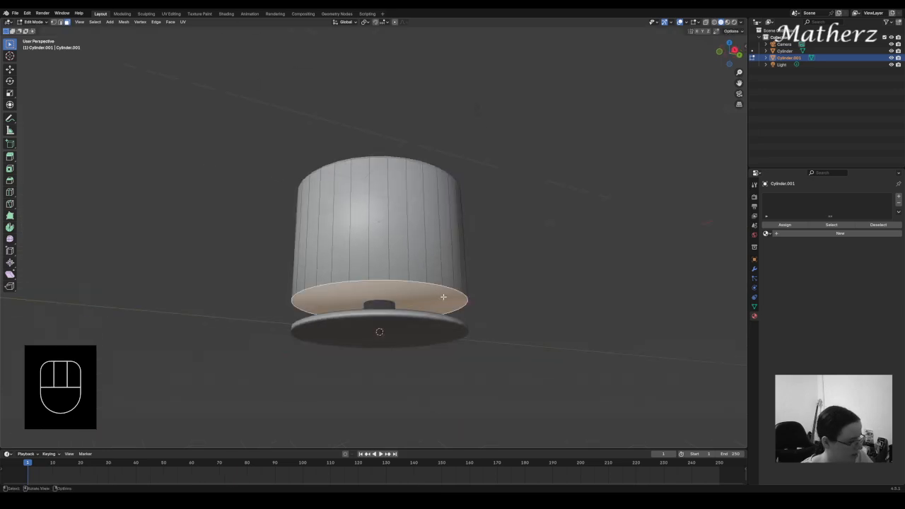
{"action": "key", "text": "e"}
{"action": "left_click", "coordinate": [443, 301]}
{"action": "key", "text": "s"}
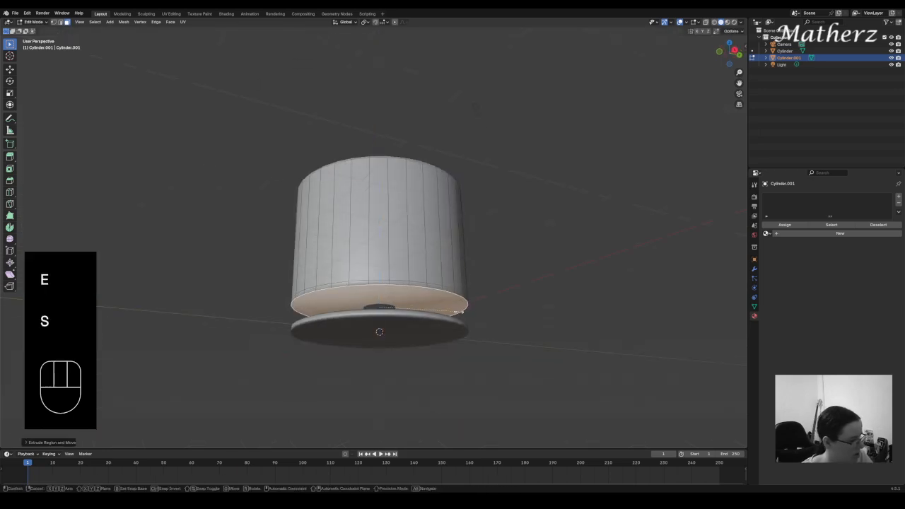
{"action": "left_click", "coordinate": [450, 311]}
{"action": "key", "text": "e"}
{"action": "left_click", "coordinate": [447, 311]}
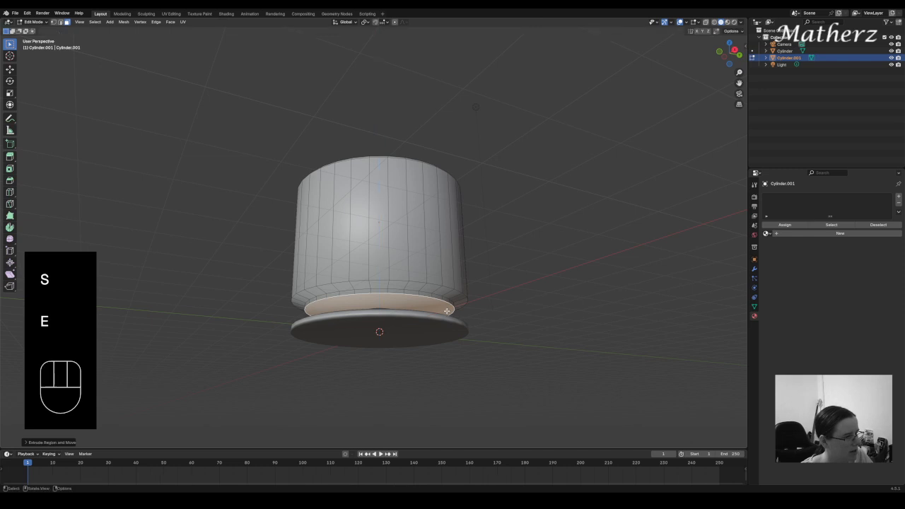
{"action": "key", "text": "s"}
{"action": "left_click", "coordinate": [424, 302]}
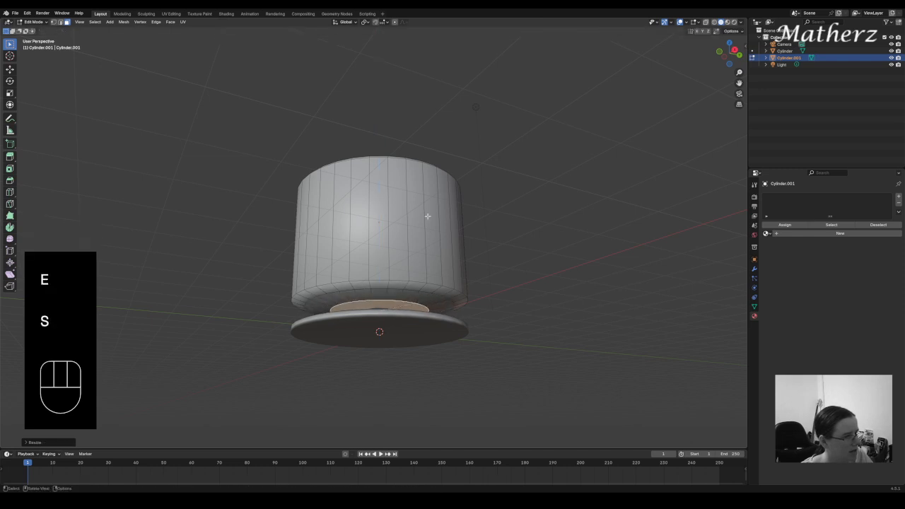
{"action": "mouse_move", "coordinate": [427, 216]}
{"action": "middle_mouse_down"}
{"action": "mouse_move", "coordinate": [418, 236]}
{"action": "mouse_move", "coordinate": [424, 222]}
{"action": "middle_mouse_up"}
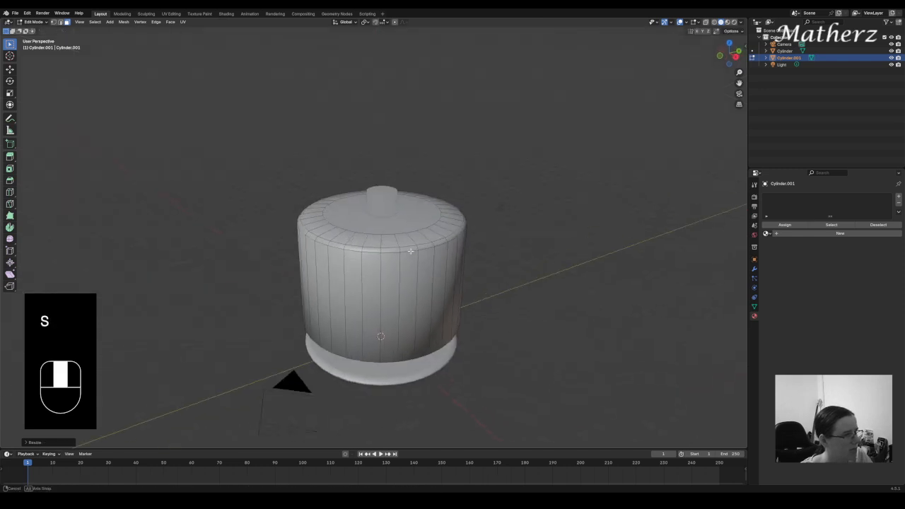
{"action": "left_click", "coordinate": [29, 21]}
{"action": "left_click", "coordinate": [41, 28]}
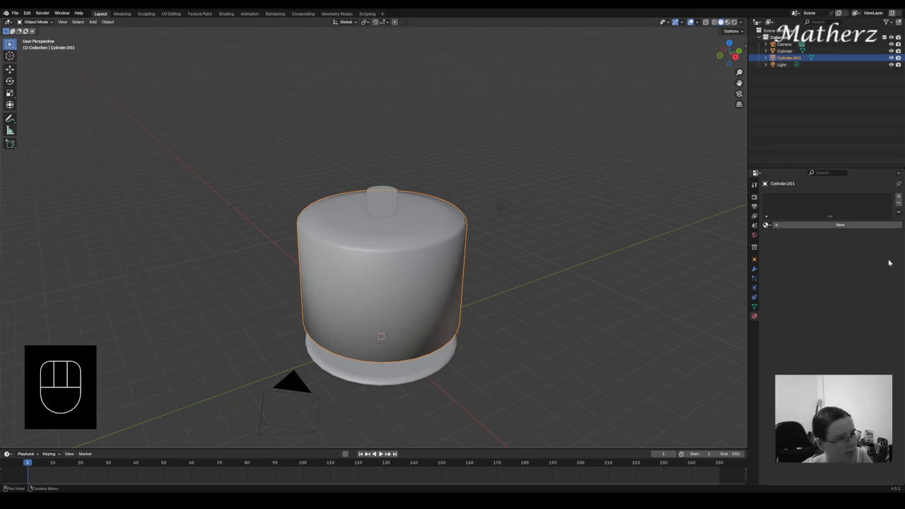
Create a new material on the large cylinder and rename it "chair texture"
{"action": "left_click", "coordinate": [824, 224]}
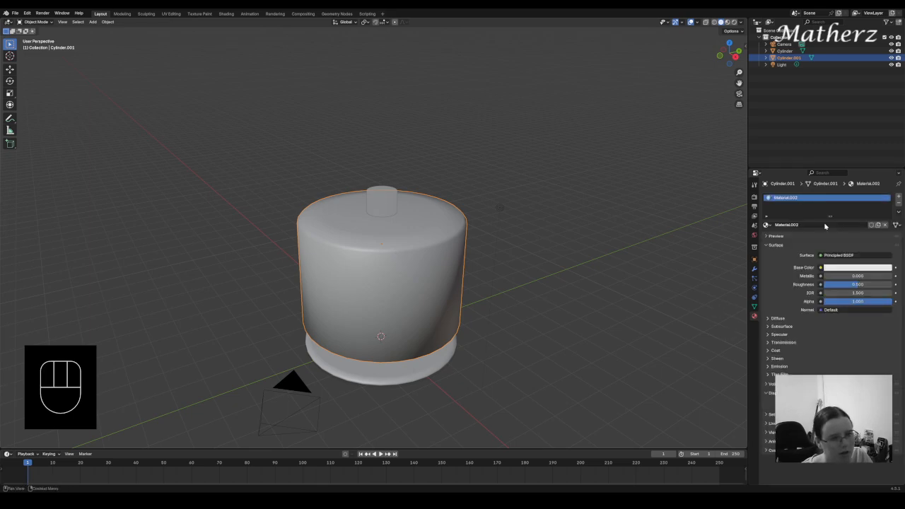
{"action": "double_click", "coordinate": [793, 200]}
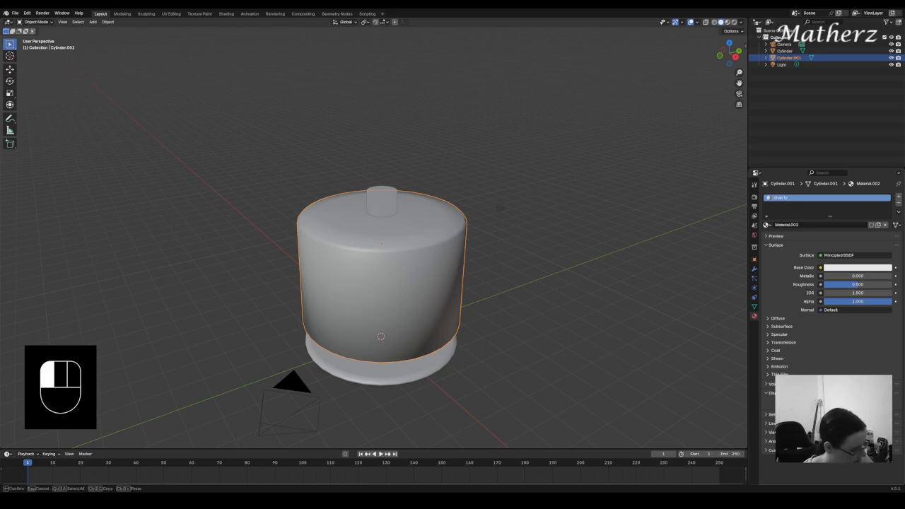
{"action": "type", "text": "chair textu"}
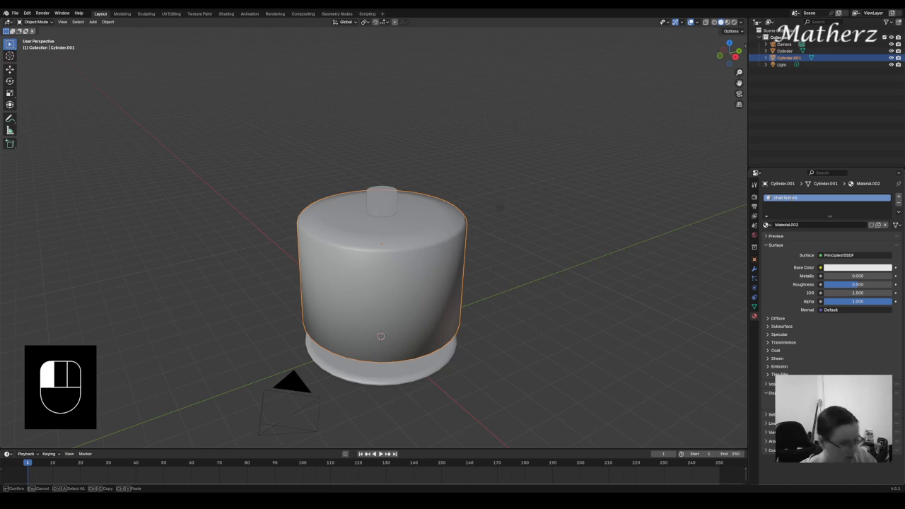
{"action": "type", "text": "re"}
{"action": "key", "text": "Return"}
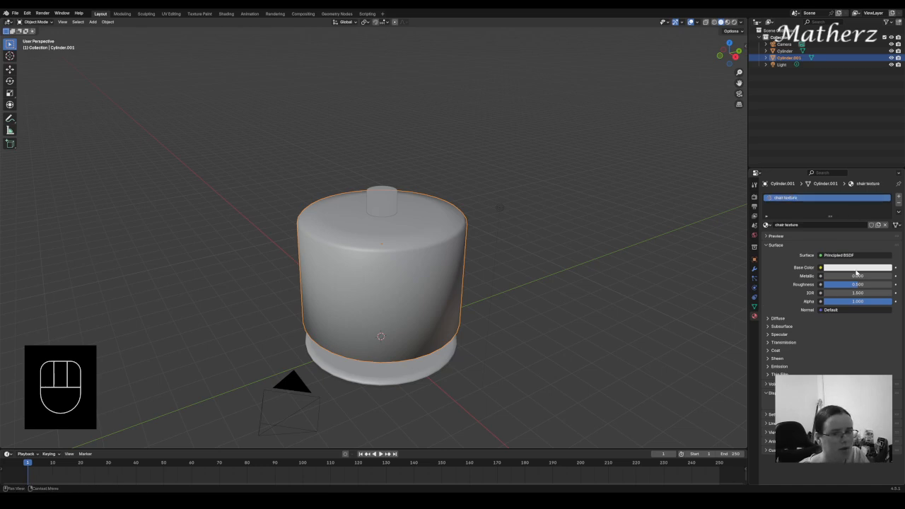
Set the chair texture's base color to a saturated purple and show the viewport in Material Preview shading
{"action": "left_click", "coordinate": [856, 269]}
{"action": "left_click_drag", "start_coordinate": [875, 202], "coordinate": [881, 186]}
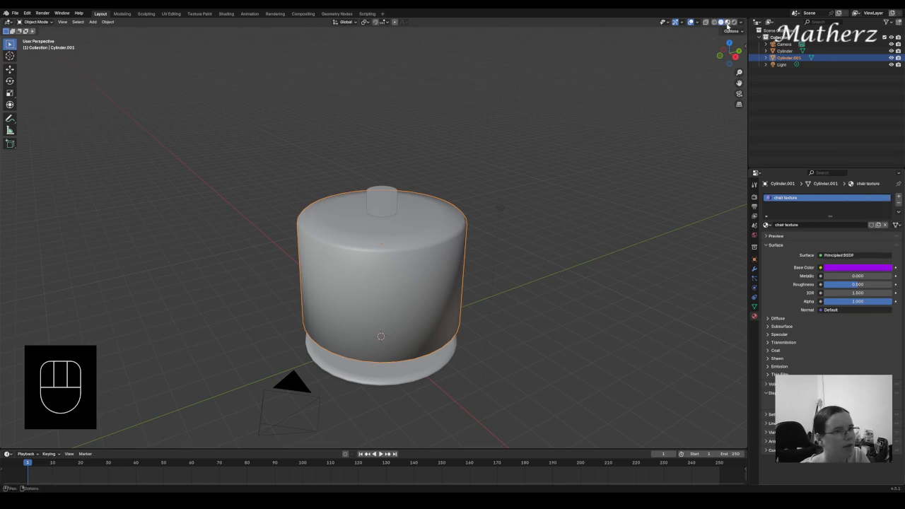
{"action": "left_click", "coordinate": [728, 22]}
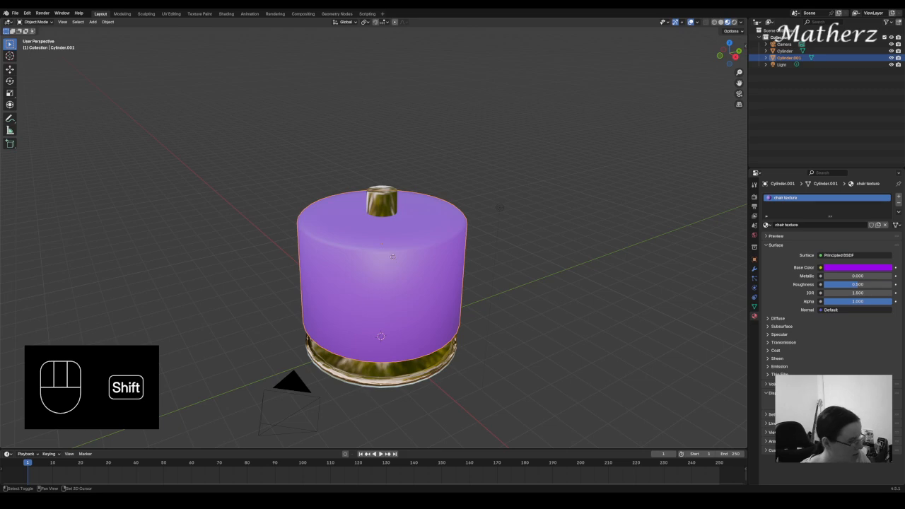
Duplicate the purple cylinder straight up along Z and flatten the copy along Z into a thin disc-like shape
{"action": "key", "text": "shift+d"}
{"action": "key", "text": "z"}
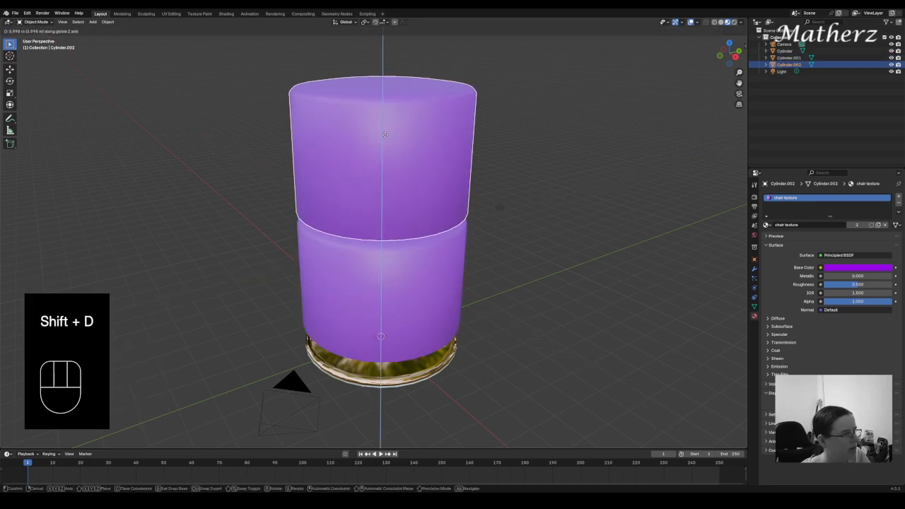
{"action": "left_click", "coordinate": [384, 188]}
{"action": "key", "text": "s"}
{"action": "key", "text": "z"}
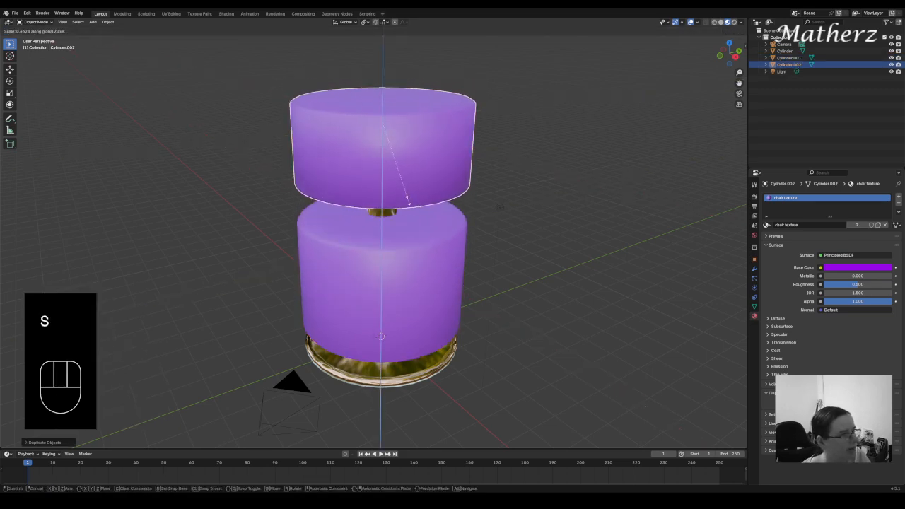
{"action": "left_click", "coordinate": [399, 159]}
Move the flattened copy down close above the large cylinder and scale it slightly taller along Z
{"action": "key", "text": "g"}
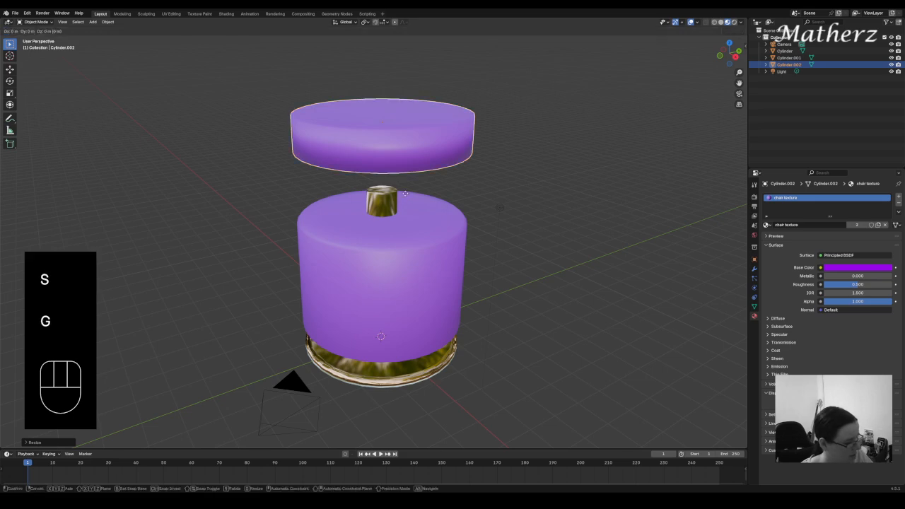
{"action": "middle_click", "coordinate": [405, 212]}
{"action": "left_click", "coordinate": [408, 244]}
{"action": "middle_click_drag", "start_coordinate": [408, 244], "coordinate": [430, 217]}
{"action": "key", "text": "s"}
{"action": "key", "text": "z"}
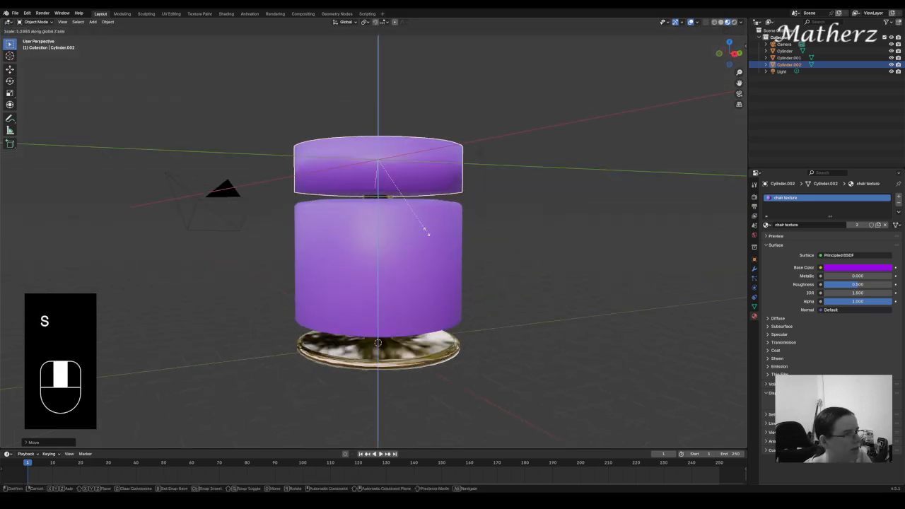
{"action": "left_click", "coordinate": [426, 234]}
Raise the upper cylinder along Z and scale it about 1.4 times taller, leaving a small gap above the large cylinder
{"action": "key", "text": "g"}
{"action": "middle_click", "coordinate": [427, 233]}
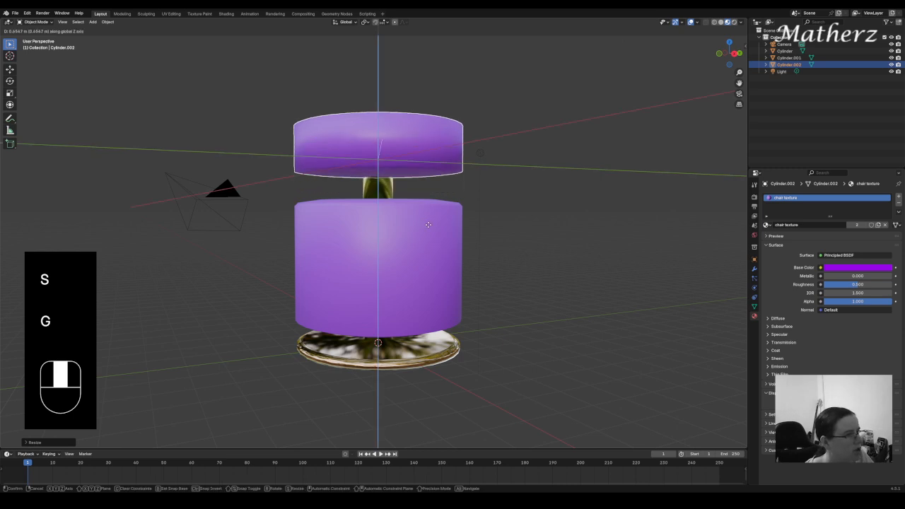
{"action": "left_click", "coordinate": [429, 228]}
{"action": "key", "text": "s"}
{"action": "middle_click", "coordinate": [429, 242]}
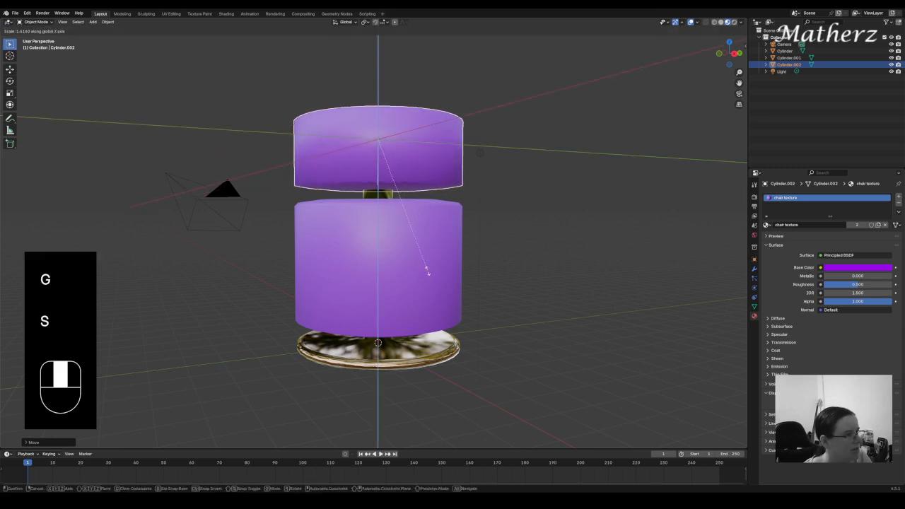
{"action": "left_click", "coordinate": [433, 278]}
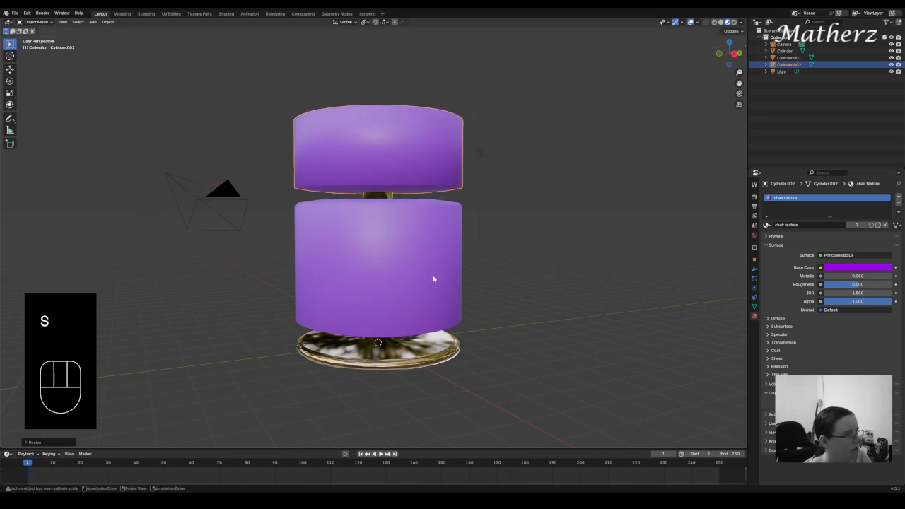
{"action": "middle_click_drag", "start_coordinate": [465, 191], "coordinate": [308, 139]}
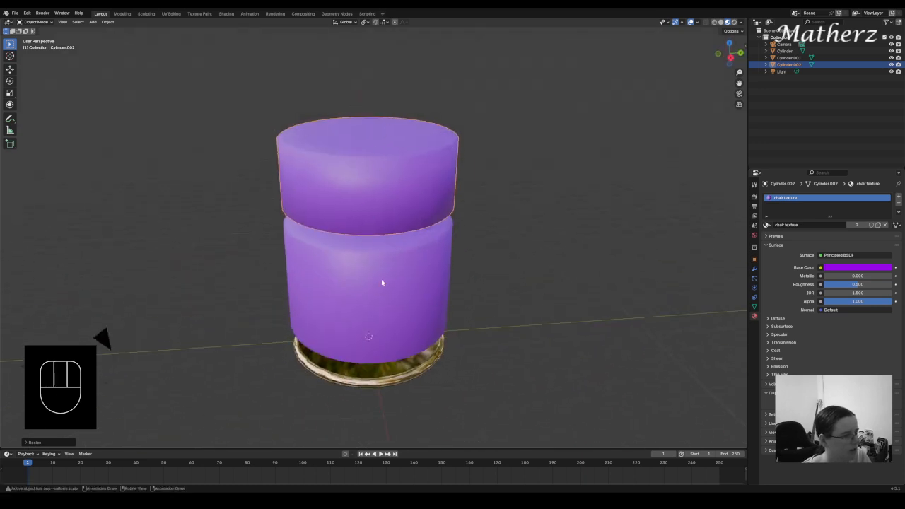
{"action": "left_click", "coordinate": [476, 192]}
{"action": "middle_click_drag", "start_coordinate": [488, 198], "coordinate": [340, 240]}
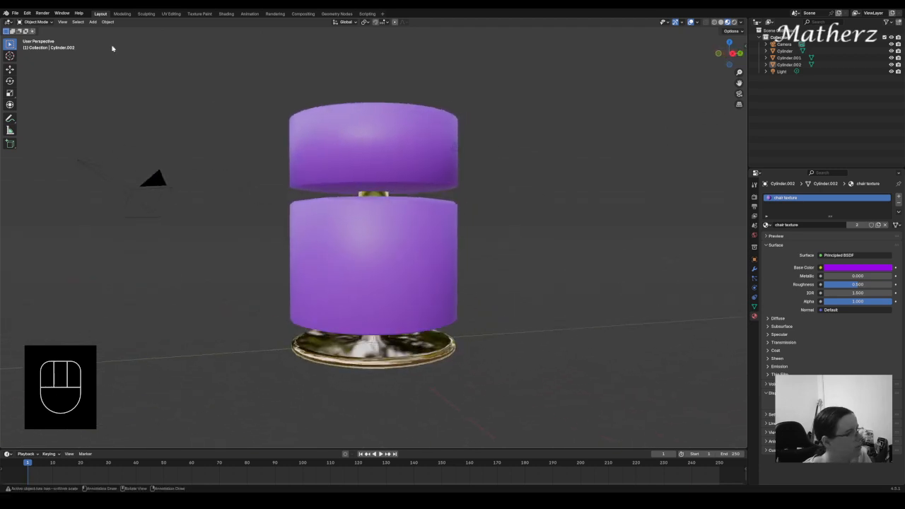
Add a plane scaled up into a large floor under the model and display the scene in Rendered shading
{"action": "left_click", "coordinate": [93, 22]}
{"action": "mouse_move", "coordinate": [113, 34]}
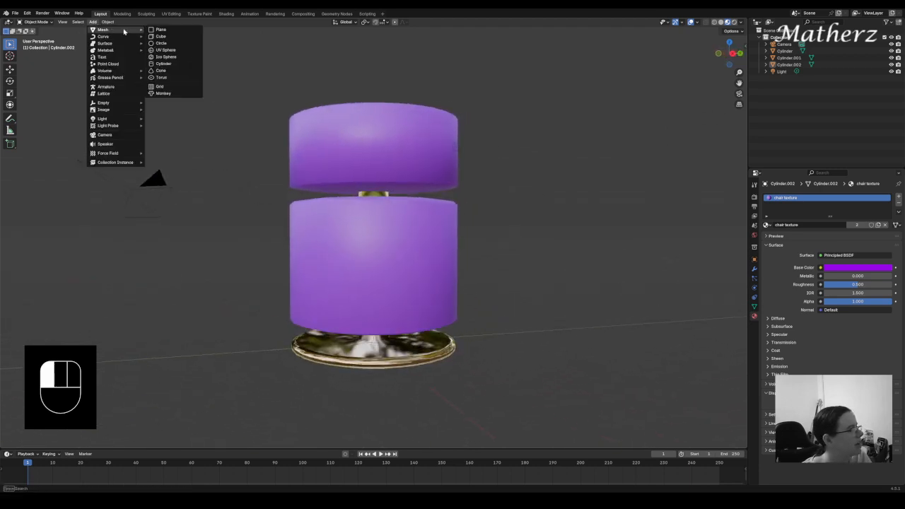
{"action": "left_click", "coordinate": [173, 31]}
{"action": "key", "text": "s"}
{"action": "left_click", "coordinate": [682, 96]}
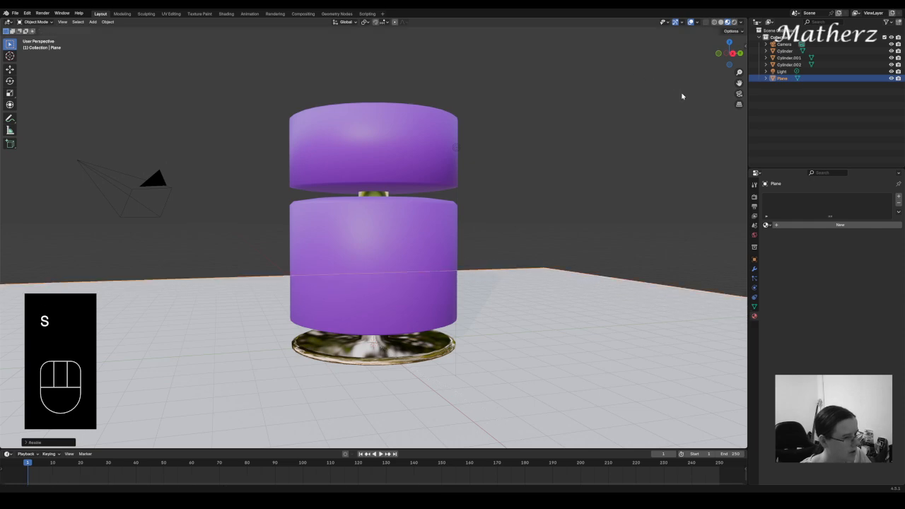
{"action": "left_click", "coordinate": [734, 22]}
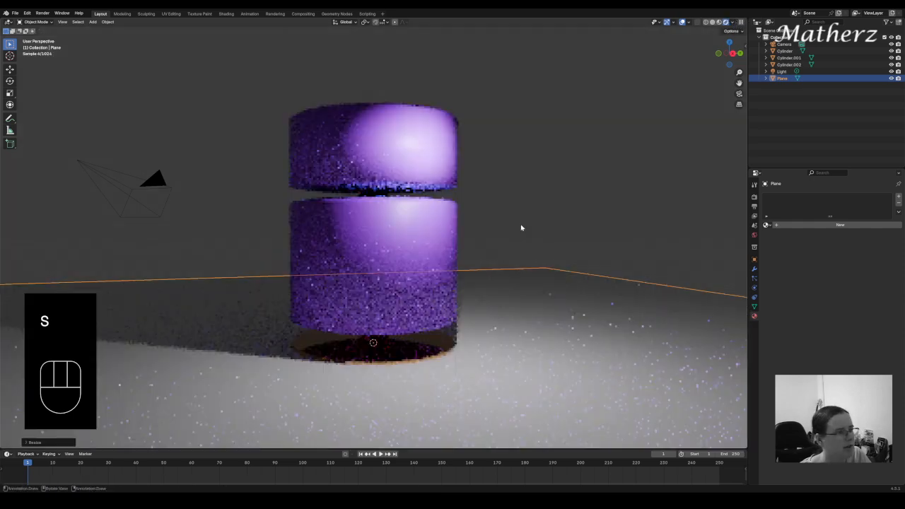
{"action": "mouse_move", "coordinate": [521, 229]}
{"action": "middle_mouse_down"}
{"action": "mouse_move", "coordinate": [437, 270]}
{"action": "mouse_move", "coordinate": [424, 264]}
{"action": "middle_mouse_up"}
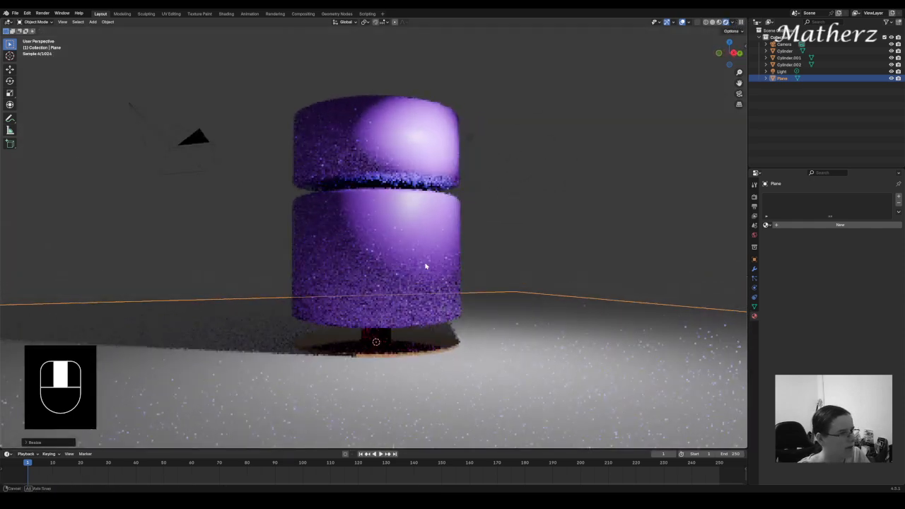
Move the point light about 5.3 m along X away from the model and raise its exposure to about 3.2
{"action": "left_click", "coordinate": [468, 137]}
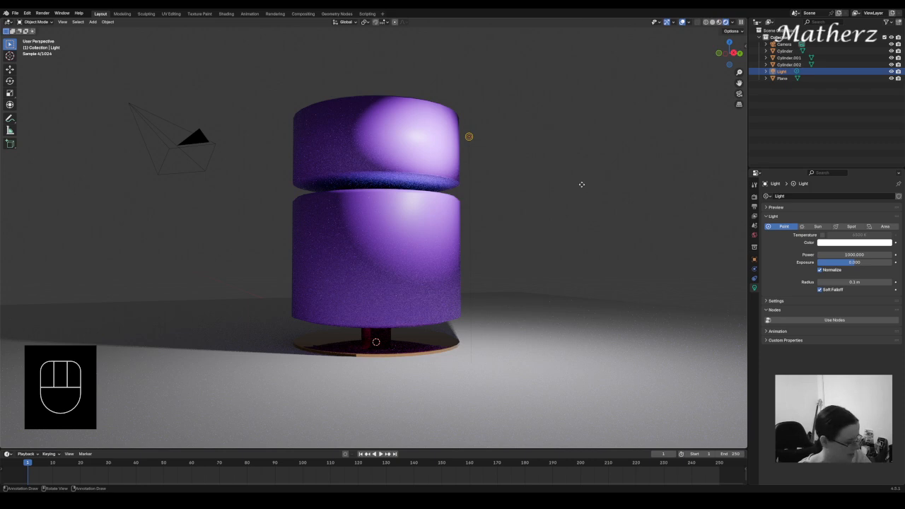
{"action": "key", "text": "g"}
{"action": "middle_click_drag", "start_coordinate": [584, 184], "coordinate": [706, 128]}
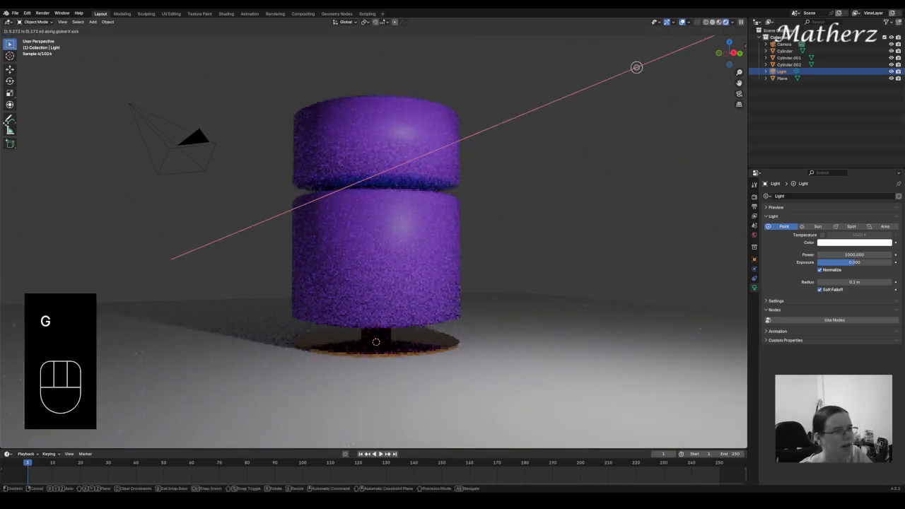
{"action": "left_click", "coordinate": [6, 123]}
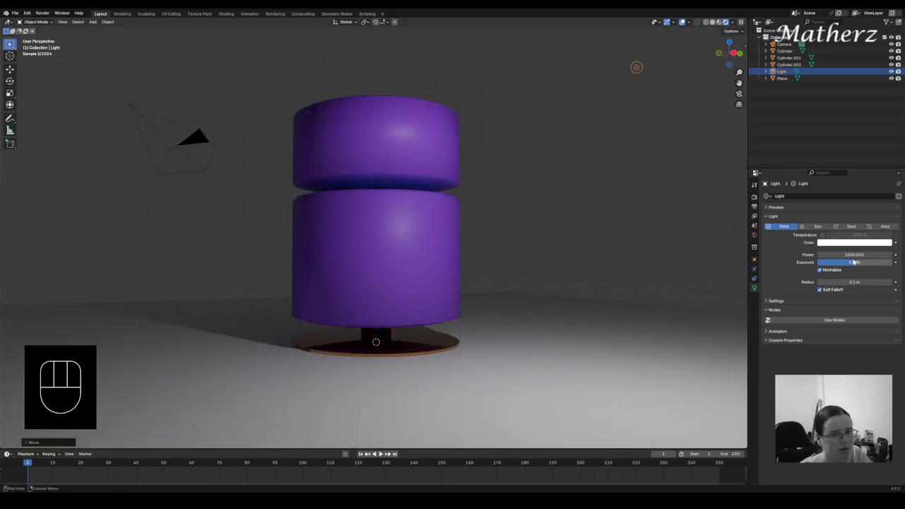
{"action": "left_click_drag", "start_coordinate": [850, 265], "coordinate": [884, 266]}
{"action": "scroll", "coordinate": [591, 210], "scroll_direction": "down", "scroll_amount": 6}
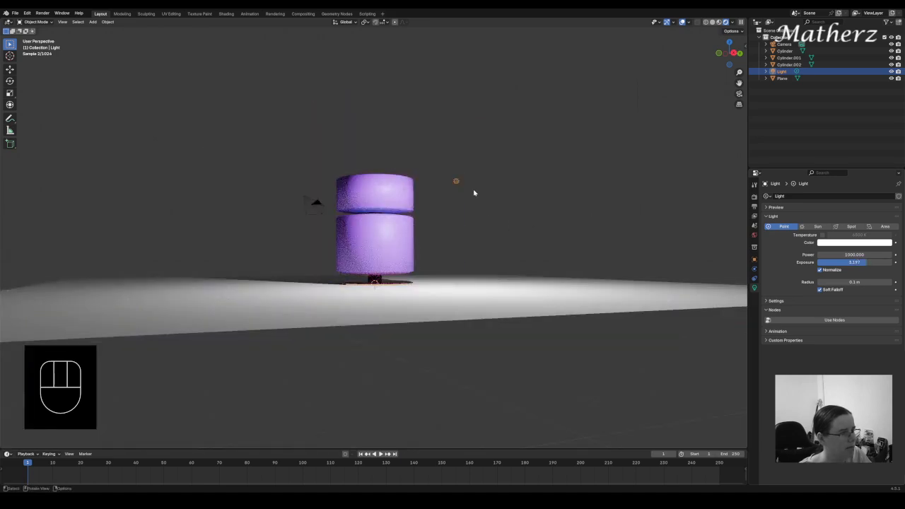
Duplicate the point light along X to the opposite side of the model and raise the copy along Z
{"action": "middle_click_drag", "start_coordinate": [592, 212], "coordinate": [420, 336]}
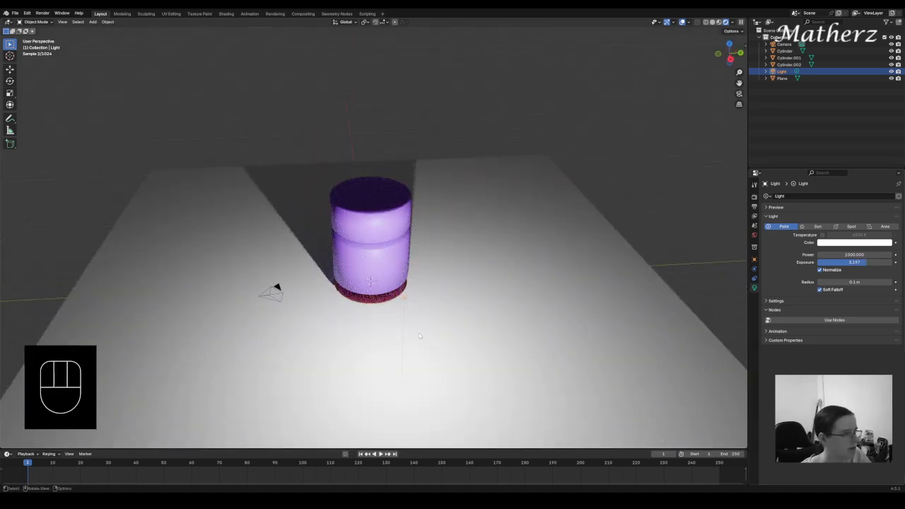
{"action": "key", "text": "shift+d"}
{"action": "key", "text": "x"}
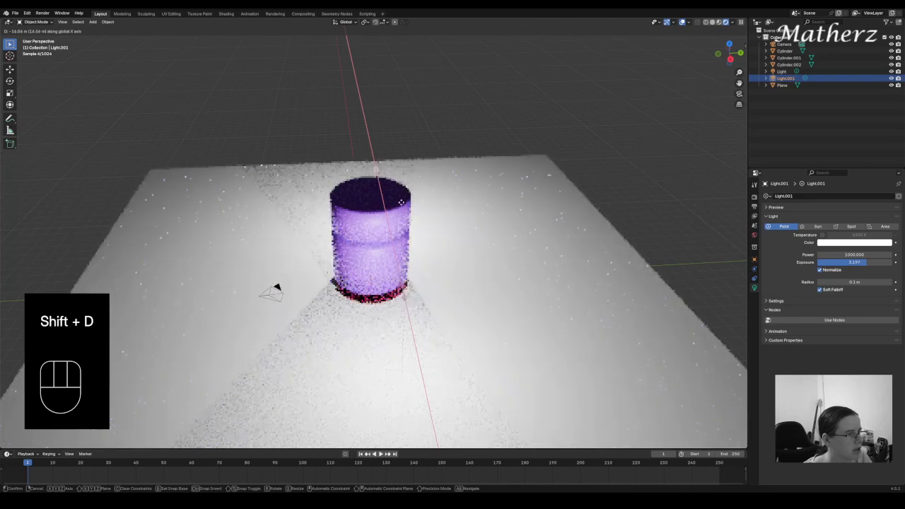
{"action": "left_click", "coordinate": [397, 203]}
{"action": "middle_click_drag", "start_coordinate": [397, 203], "coordinate": [400, 248]}
{"action": "key", "text": "g"}
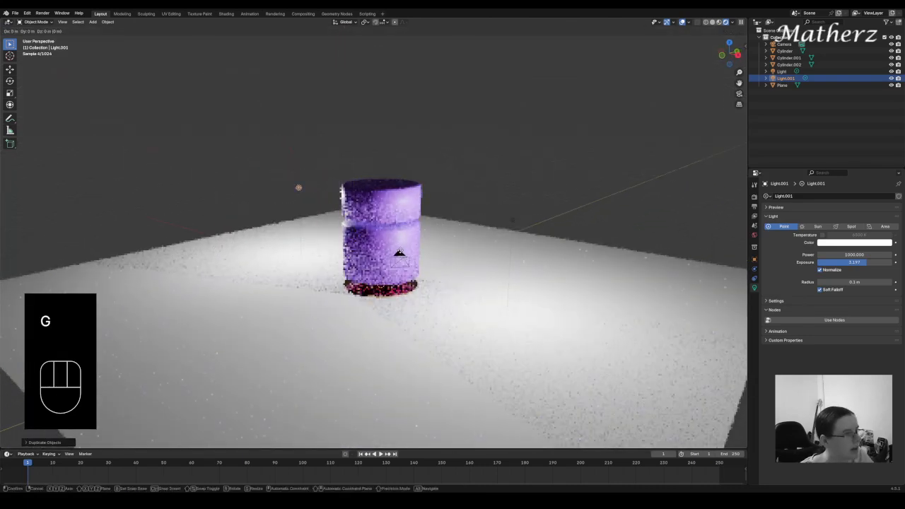
{"action": "key", "text": "z"}
{"action": "left_click", "coordinate": [399, 136]}
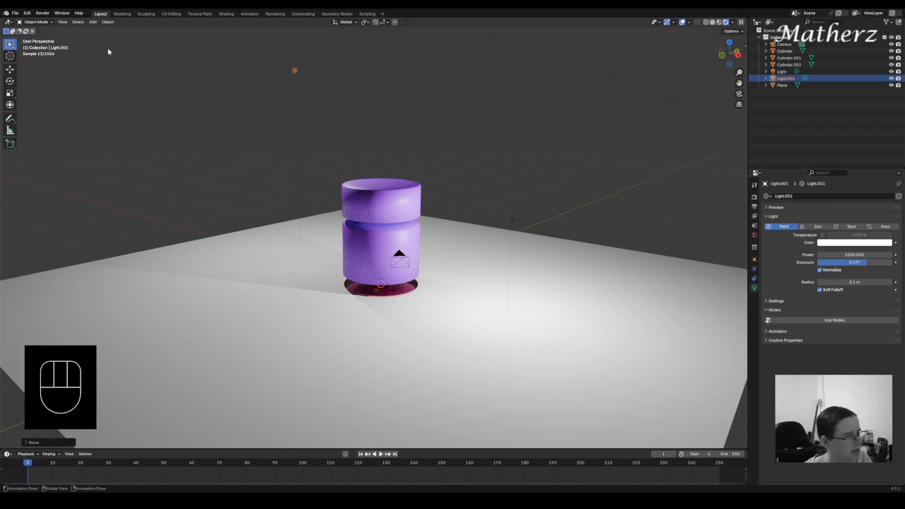
Open the upper purple cylinder's material nodes in the Shading workspace and shift the Principled BSDF and Material Output nodes to make room
{"action": "left_click", "coordinate": [407, 197]}
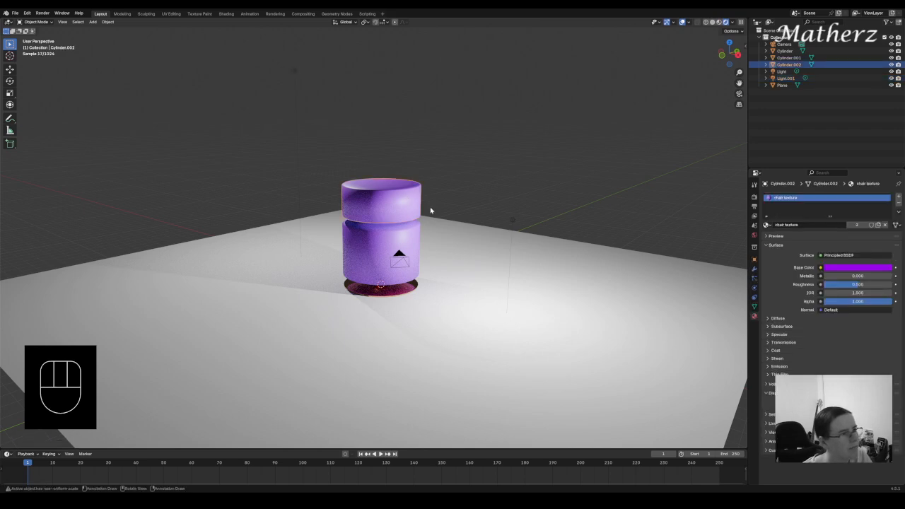
{"action": "scroll", "coordinate": [430, 210], "scroll_direction": "up", "scroll_amount": 3}
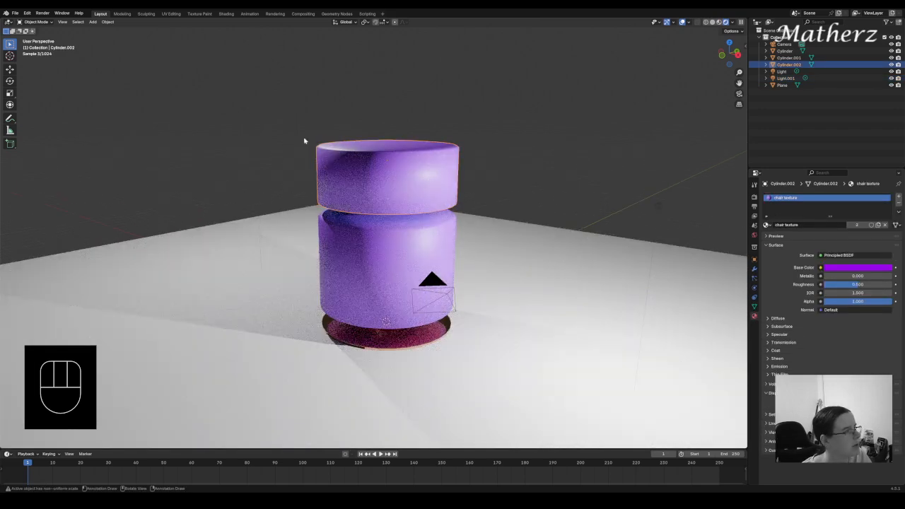
{"action": "left_click", "coordinate": [227, 14]}
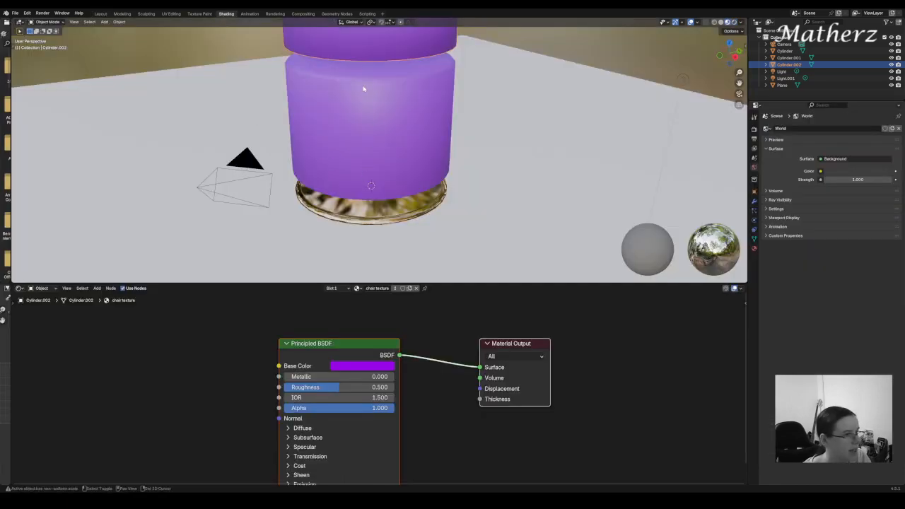
{"action": "middle_click_drag", "start_coordinate": [364, 87], "coordinate": [372, 167]}
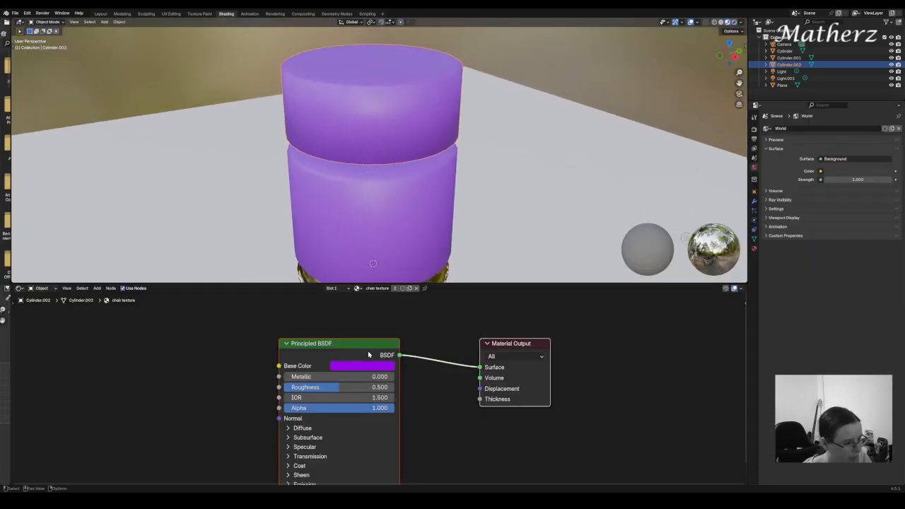
{"action": "left_click_drag", "start_coordinate": [389, 346], "coordinate": [569, 304]}
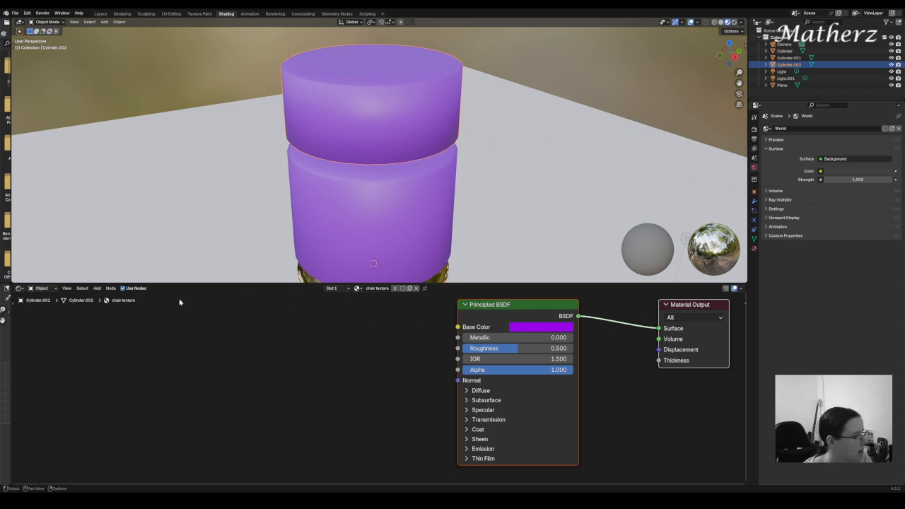
Add a Noise Texture node and connect its Color output to the Principled BSDF's Base Color
{"action": "left_click", "coordinate": [95, 288]}
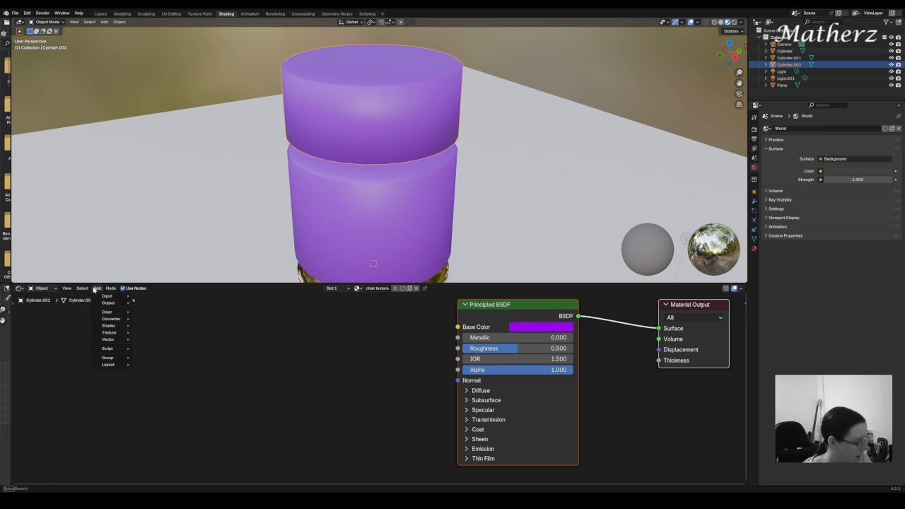
{"action": "type", "text": "noise"}
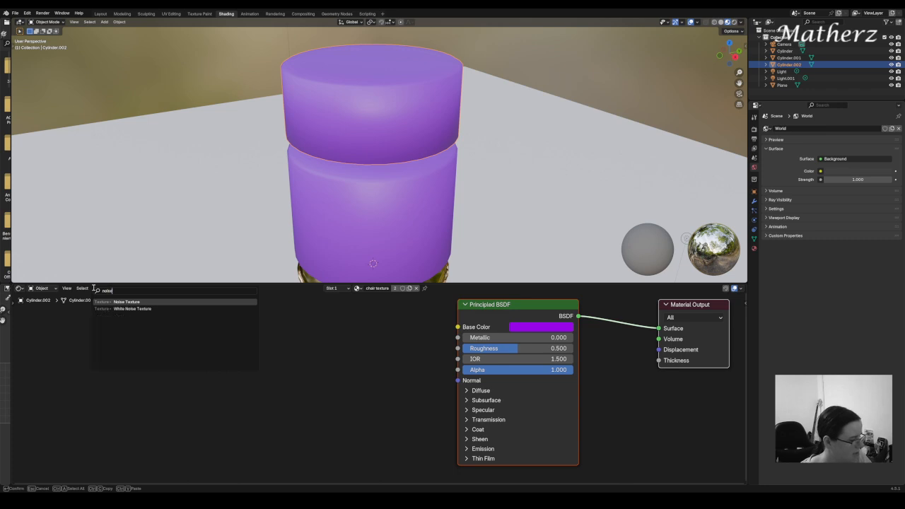
{"action": "key", "text": "Return"}
{"action": "left_click", "coordinate": [382, 337]}
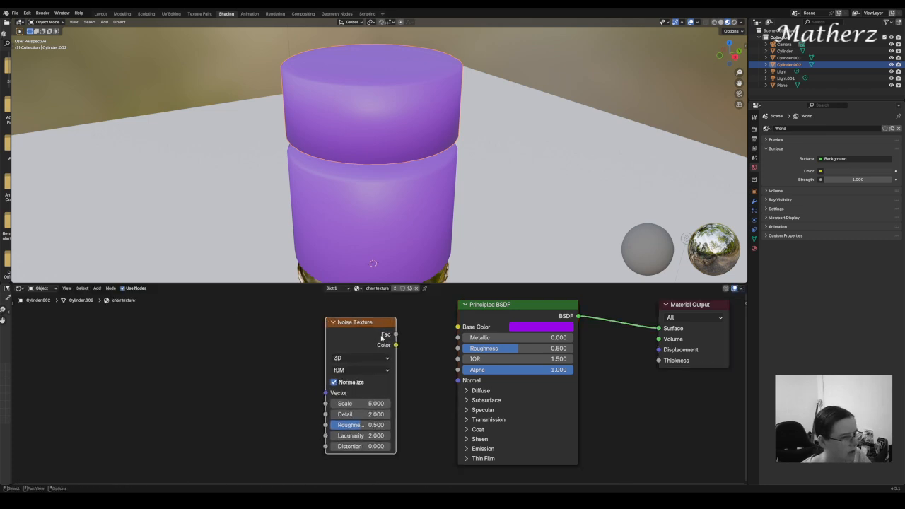
{"action": "left_click_drag", "start_coordinate": [396, 345], "coordinate": [458, 327]}
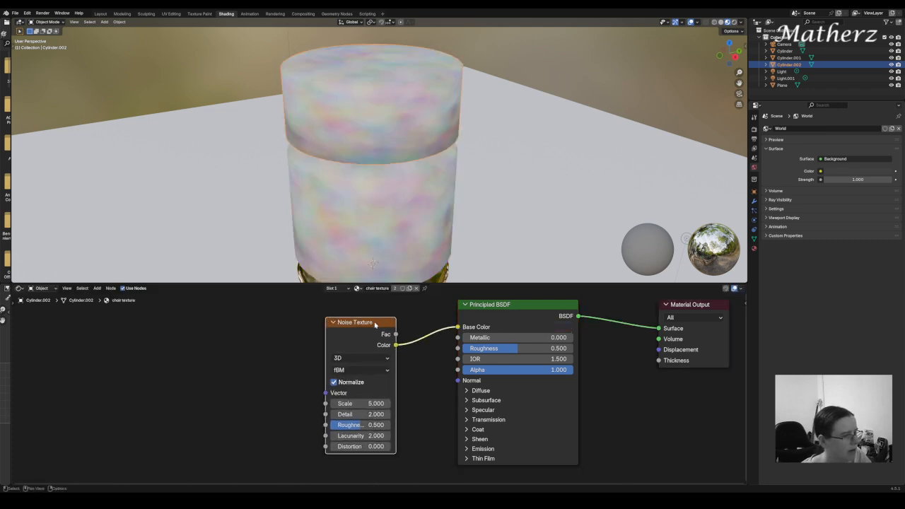
Move the Noise Texture node farther from the Principled BSDF and set its Scale to about 118.2
{"action": "left_click_drag", "start_coordinate": [376, 324], "coordinate": [196, 319]}
{"action": "left_click_drag", "start_coordinate": [182, 399], "coordinate": [233, 398]}
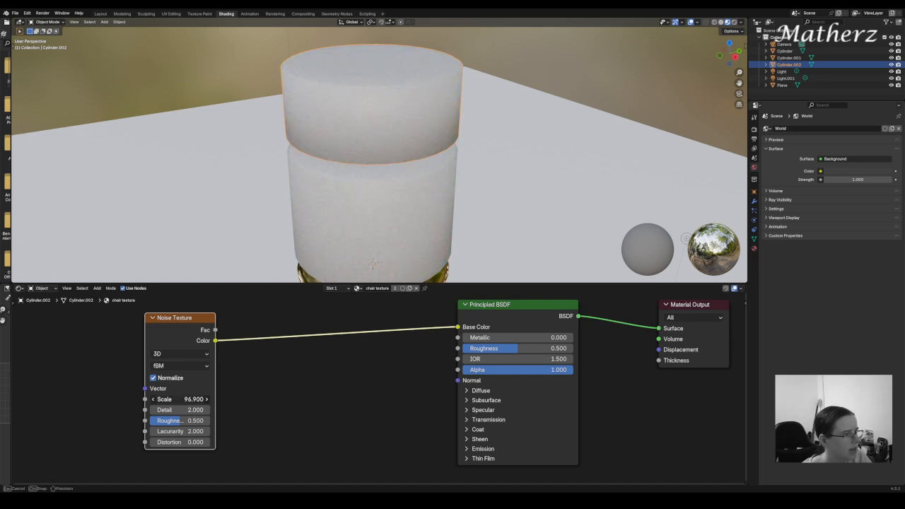
{"action": "left_click_drag", "start_coordinate": [268, 399], "coordinate": [283, 399]}
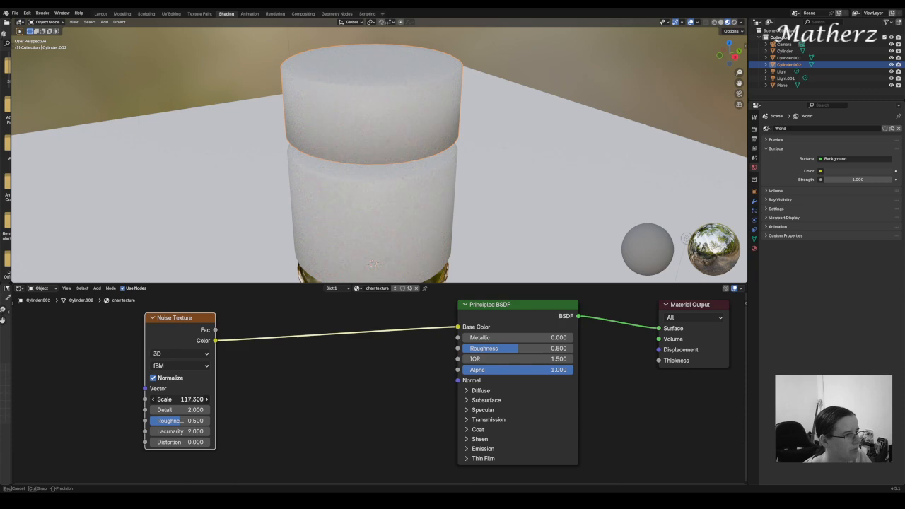
{"action": "left_click_drag", "start_coordinate": [182, 398], "coordinate": [181, 399]}
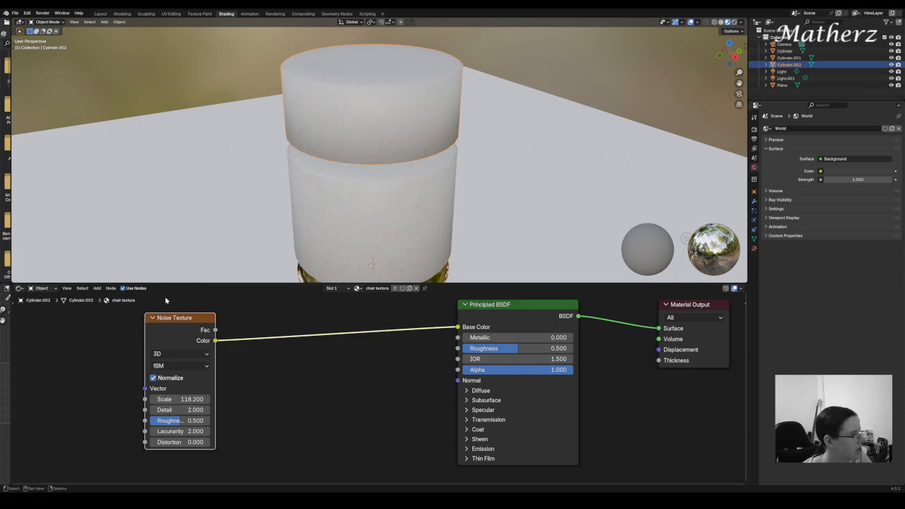
Insert a Color Ramp node into the link between the Noise Texture and the Principled BSDF's Base Color
{"action": "left_click", "coordinate": [97, 288]}
{"action": "type", "text": "col"}
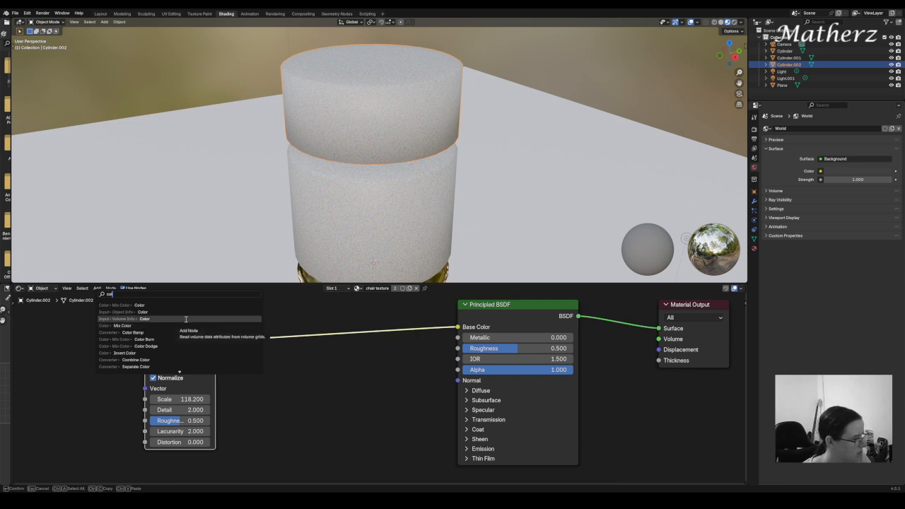
{"action": "type", "text": "or"}
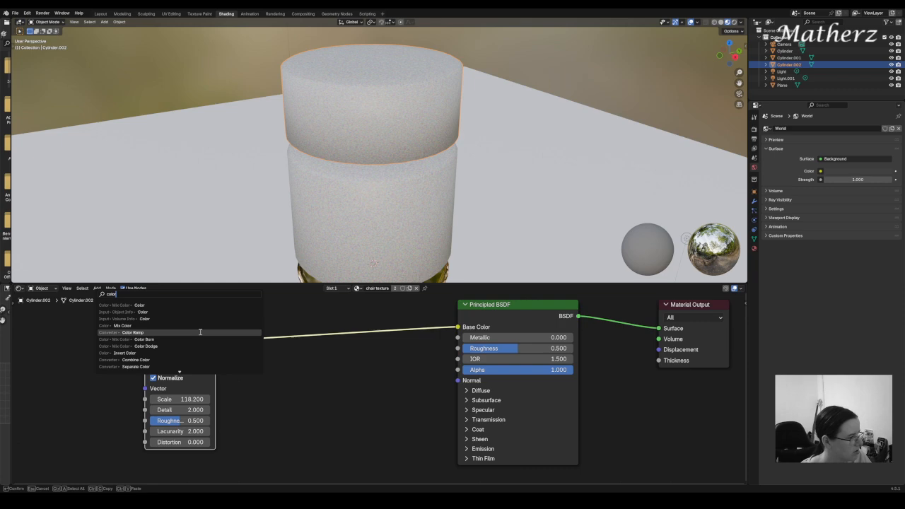
{"action": "left_click", "coordinate": [177, 332]}
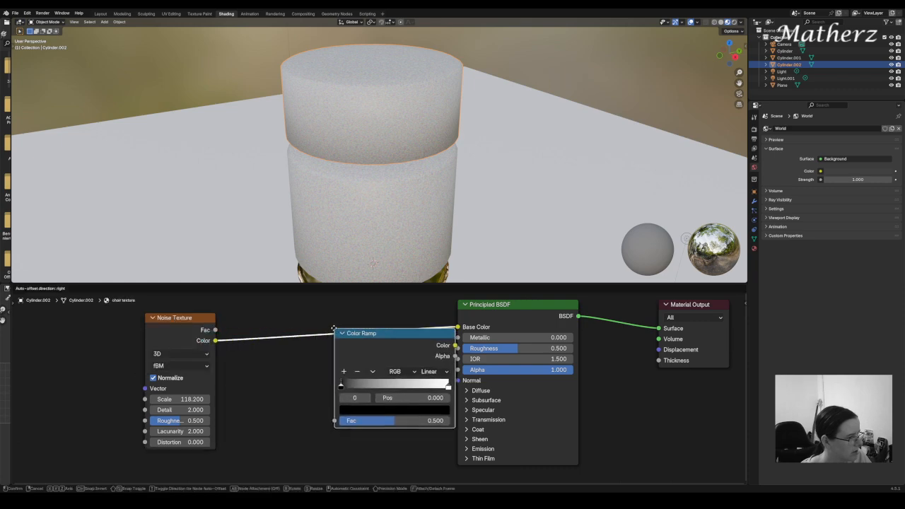
{"action": "left_click", "coordinate": [283, 303]}
Move the Color Ramp's black stop to about 0.193 and add a purple middle stop at 0.594
{"action": "left_click_drag", "start_coordinate": [292, 361], "coordinate": [310, 358]}
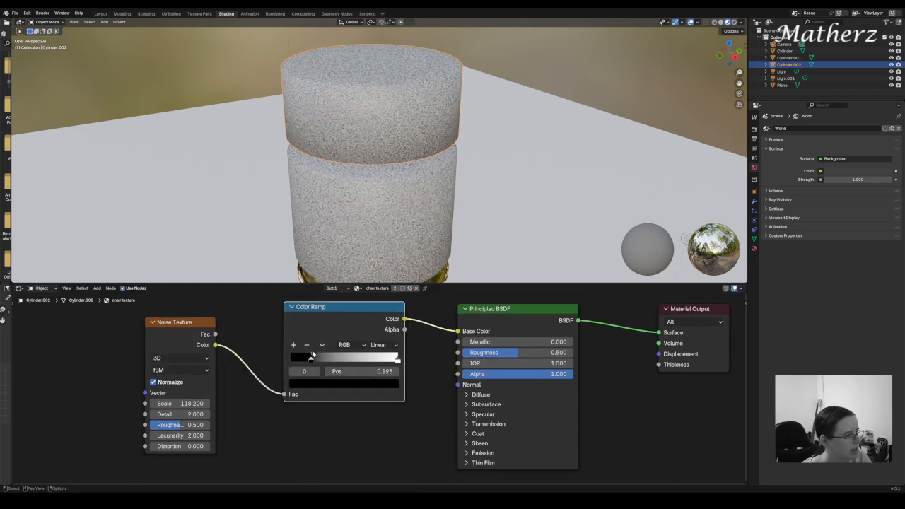
{"action": "left_click", "coordinate": [293, 345]}
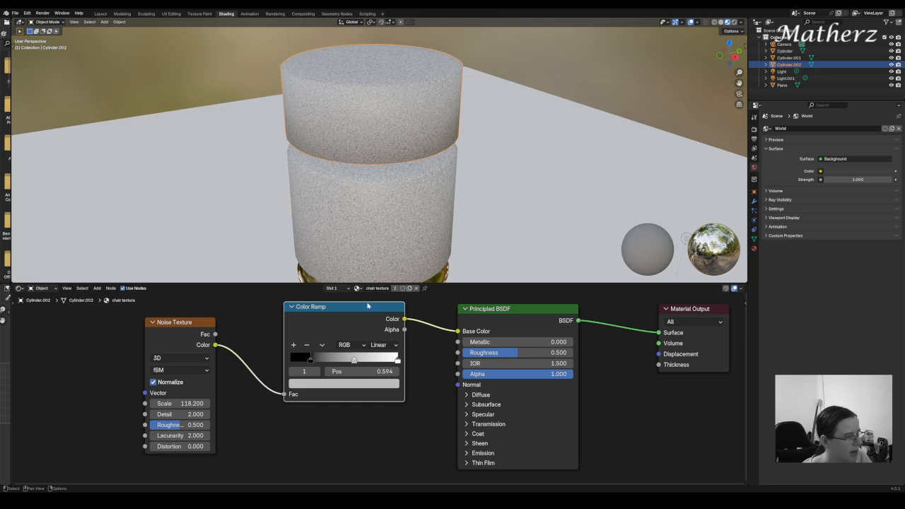
{"action": "left_click", "coordinate": [353, 385]}
{"action": "mouse_move", "coordinate": [359, 275]}
{"action": "left_mouse_down"}
{"action": "mouse_move", "coordinate": [372, 255]}
{"action": "mouse_move", "coordinate": [372, 270]}
{"action": "left_mouse_up"}
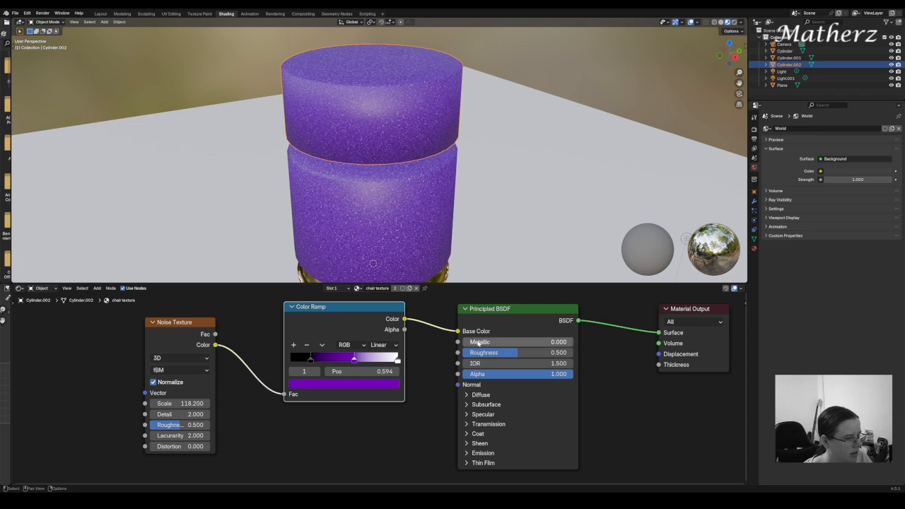
Set the Principled BSDF's Roughness to 1.0 and move the Color Ramp and Noise Texture nodes farther away from it
{"action": "left_click_drag", "start_coordinate": [521, 352], "coordinate": [565, 352]}
{"action": "left_click_drag", "start_coordinate": [381, 309], "coordinate": [324, 315]}
{"action": "left_click_drag", "start_coordinate": [209, 324], "coordinate": [89, 315]}
{"action": "left_click", "coordinate": [316, 316]}
{"action": "left_click_drag", "start_coordinate": [316, 315], "coordinate": [196, 314]}
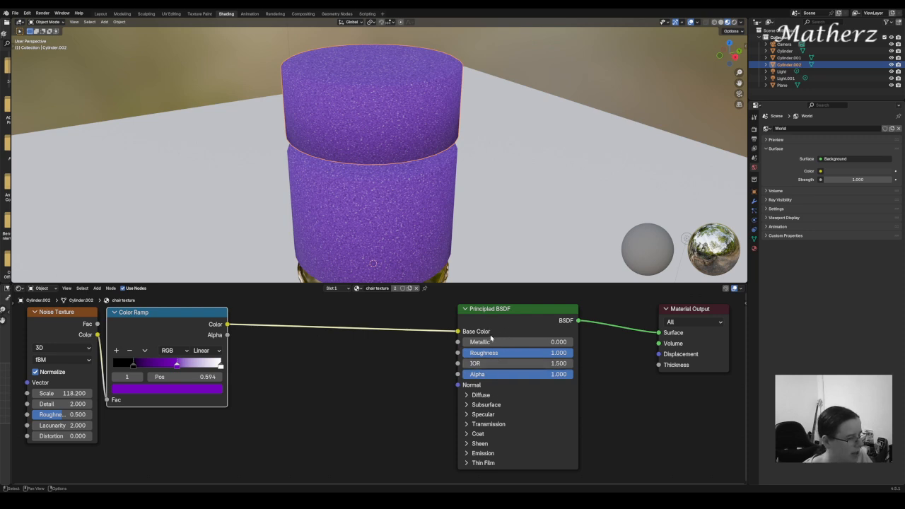
Duplicate the Noise Texture node and connect the copy's Color output to the Principled BSDF's Metallic input
{"action": "left_click", "coordinate": [80, 312]}
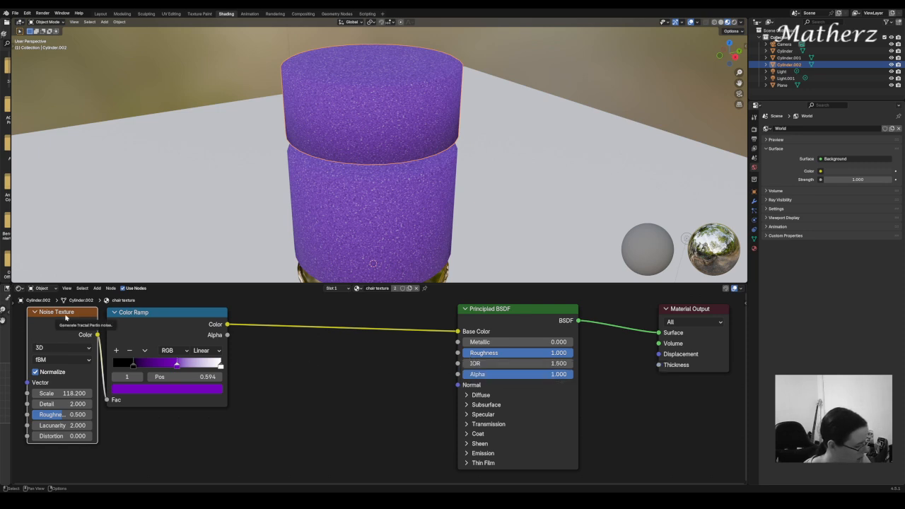
{"action": "key", "text": "shift+d"}
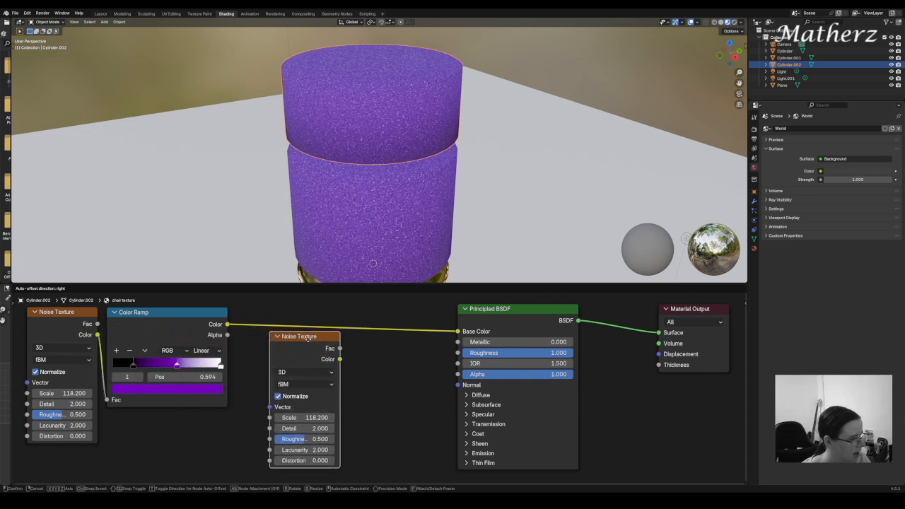
{"action": "left_click", "coordinate": [373, 363]}
{"action": "left_click_drag", "start_coordinate": [407, 383], "coordinate": [458, 342]}
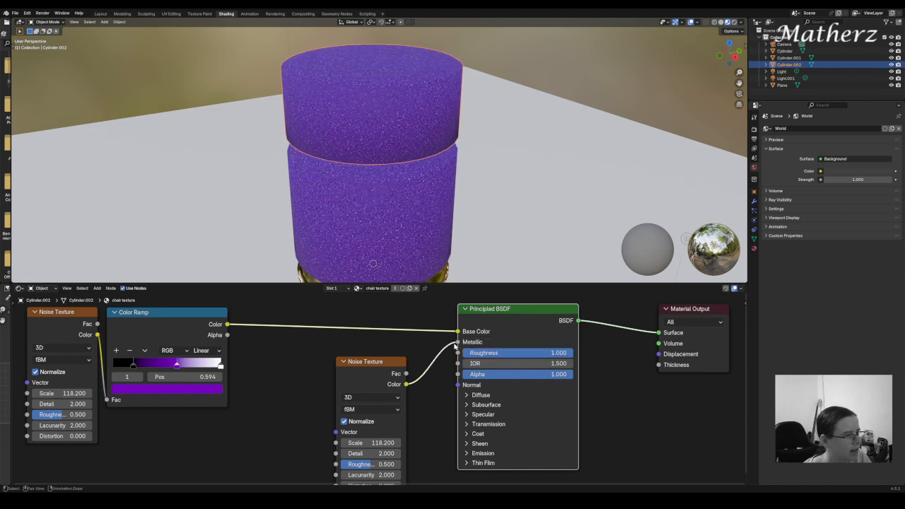
Set the duplicated Noise Texture's Roughness to about 0.577 and move that node away from the Principled BSDF
{"action": "middle_click_drag", "start_coordinate": [388, 115], "coordinate": [339, 117]}
{"action": "mouse_move", "coordinate": [391, 465]}
{"action": "left_mouse_down"}
{"action": "mouse_move", "coordinate": [431, 465]}
{"action": "mouse_move", "coordinate": [398, 465]}
{"action": "left_mouse_up"}
{"action": "left_click", "coordinate": [394, 364]}
{"action": "left_click_drag", "start_coordinate": [394, 364], "coordinate": [317, 398]}
Try a Bump node between the Color Ramp and Base Color, with the ramp linked to its Height, and undo its insertion
{"action": "left_click", "coordinate": [97, 288]}
{"action": "type", "text": "b"}
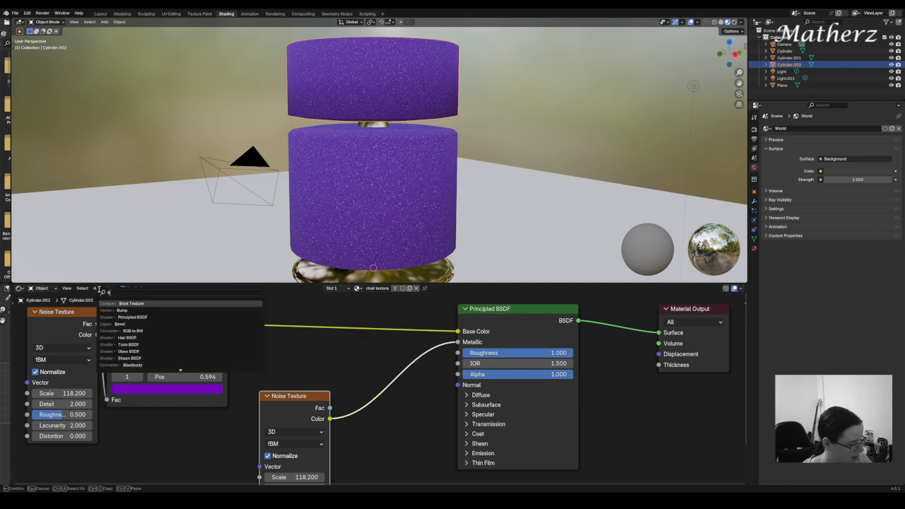
{"action": "type", "text": "ump"}
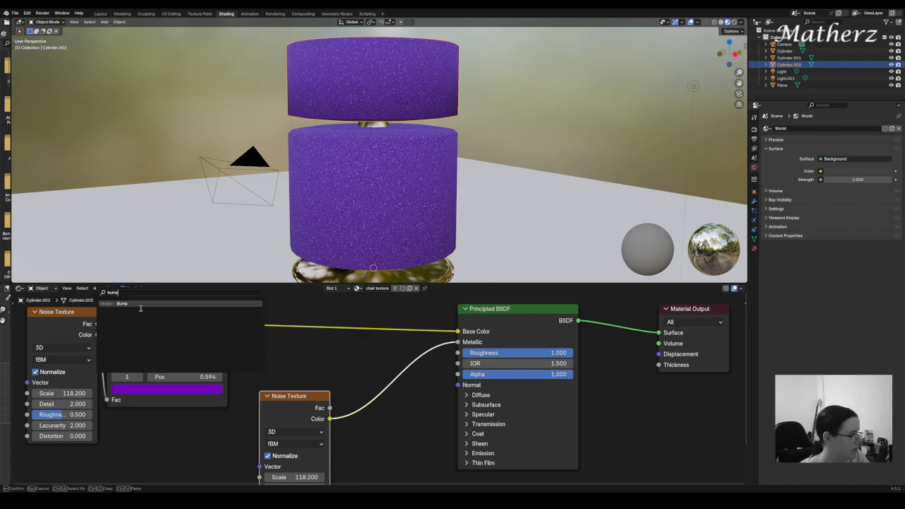
{"action": "key", "text": "Return"}
{"action": "left_click", "coordinate": [297, 345]}
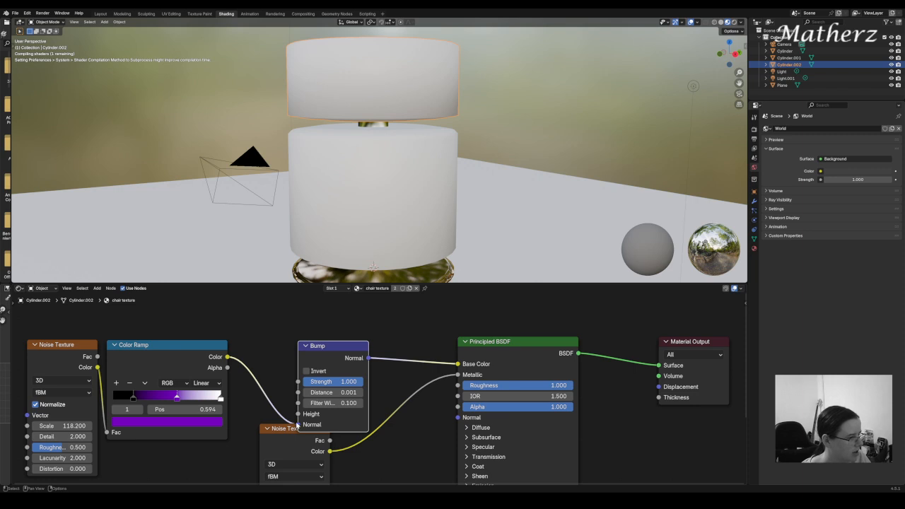
{"action": "left_click_drag", "start_coordinate": [296, 423], "coordinate": [298, 414]}
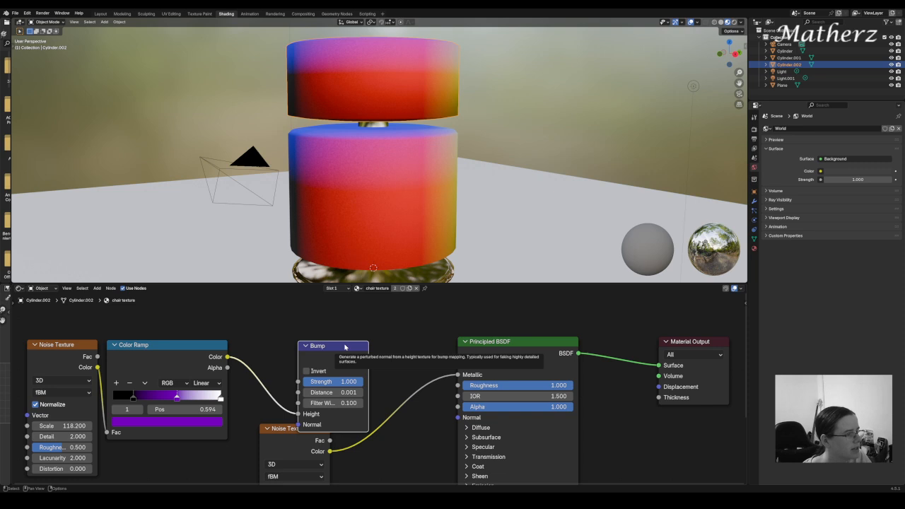
{"action": "key", "text": "ctrl+z"}
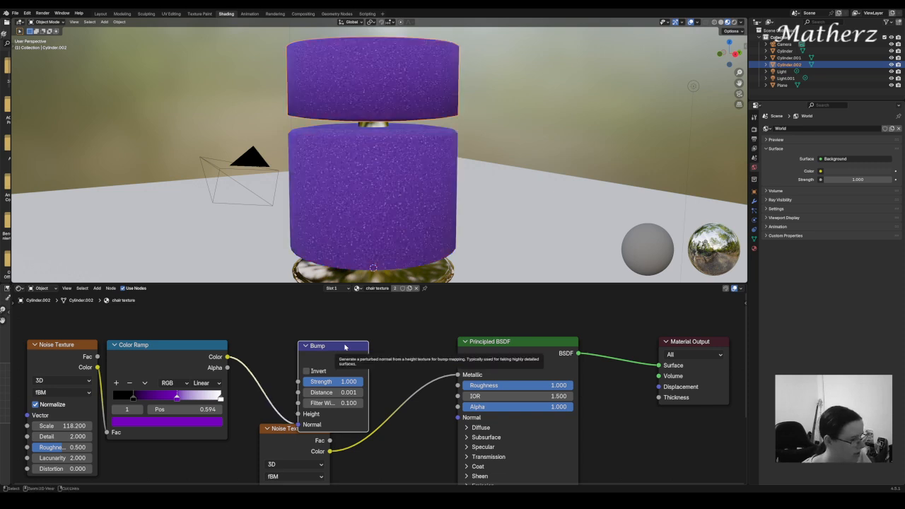
{"action": "key", "text": "ctrl+z"}
Insert a Bump node between the first Noise Texture and the Color Ramp, feed the noise into its Height, and set its Distance to 0.201
{"action": "left_click_drag", "start_coordinate": [215, 351], "coordinate": [381, 326]}
{"action": "left_click", "coordinate": [97, 289]}
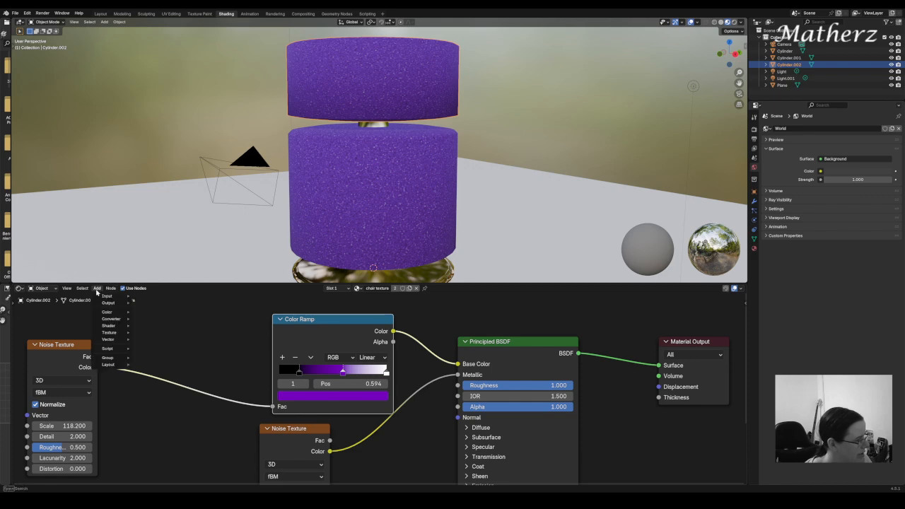
{"action": "type", "text": "bump"}
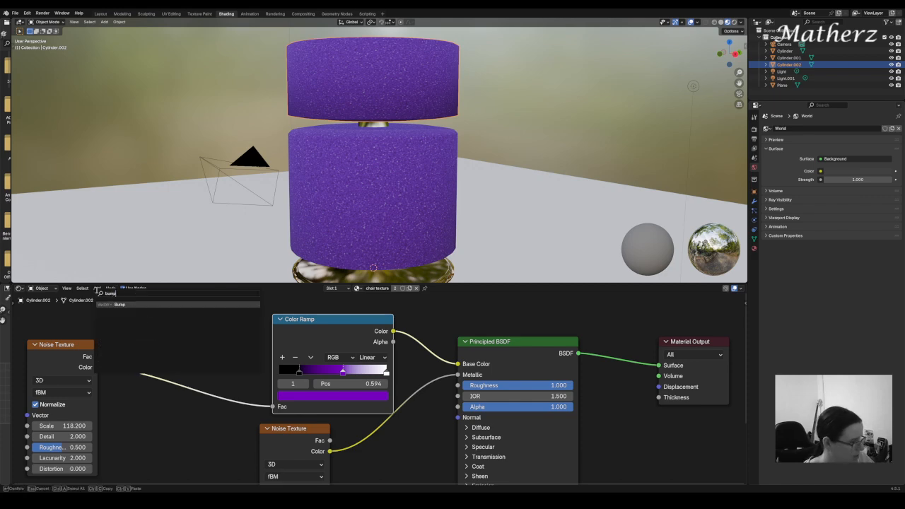
{"action": "left_click", "coordinate": [120, 304]}
{"action": "left_click", "coordinate": [146, 433]}
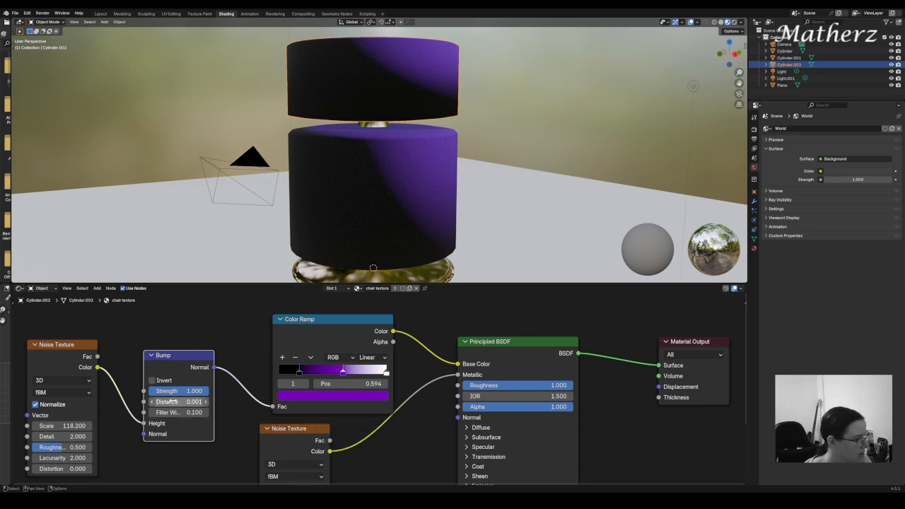
{"action": "mouse_move", "coordinate": [175, 401]}
{"action": "left_mouse_down"}
{"action": "mouse_move", "coordinate": [205, 401]}
{"action": "mouse_move", "coordinate": [185, 402]}
{"action": "left_mouse_up"}
{"action": "scroll", "coordinate": [418, 131], "scroll_direction": "up", "scroll_amount": 5}
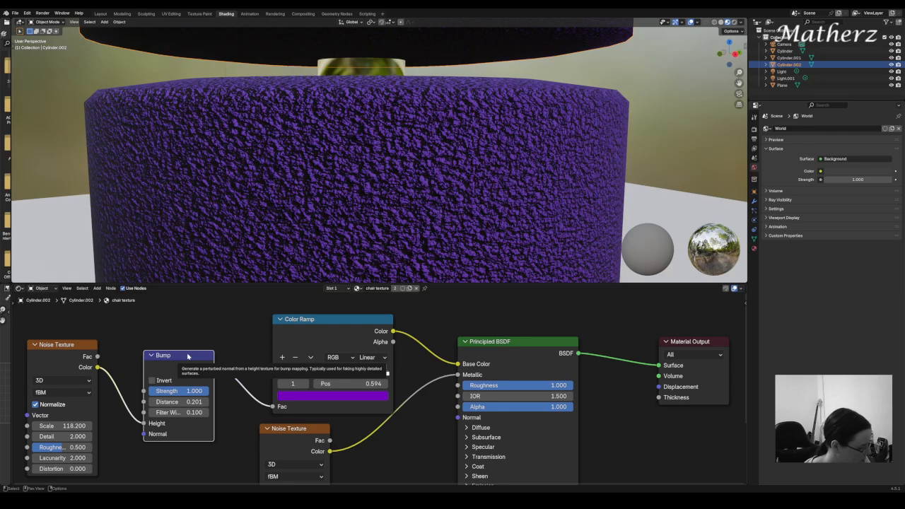
Duplicate the Bump node into the link between the second Noise Texture and the Metallic input, feeding the noise into its Height
{"action": "scroll", "coordinate": [304, 431], "scroll_direction": "down", "scroll_amount": 4}
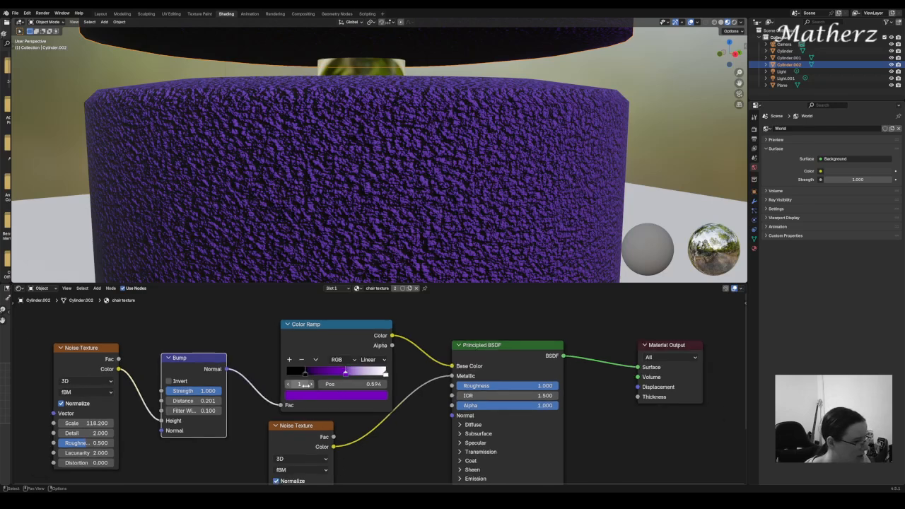
{"action": "middle_click_drag", "start_coordinate": [320, 396], "coordinate": [275, 349], "text": "shift"}
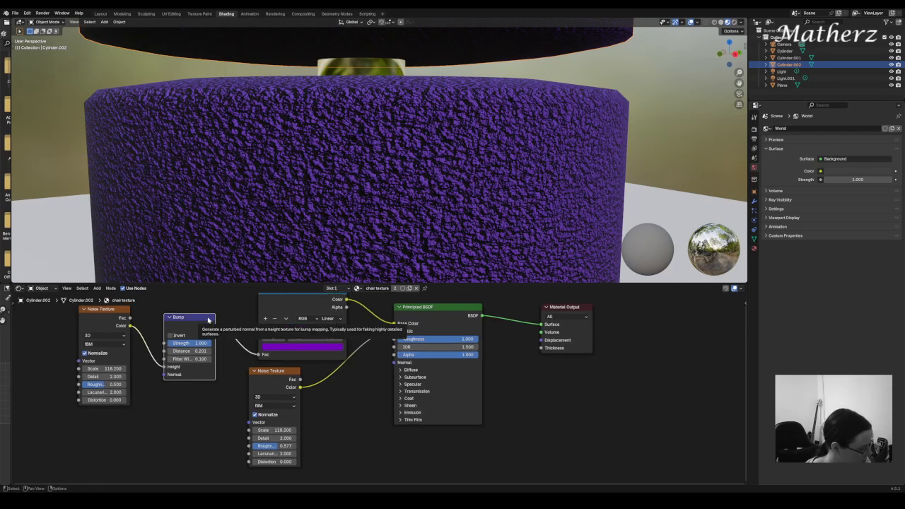
{"action": "key", "text": "shift+d"}
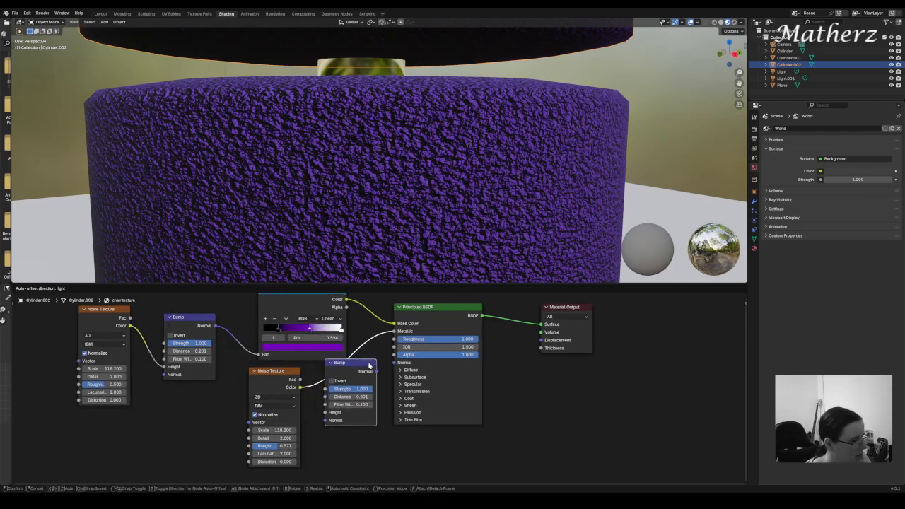
{"action": "left_click", "coordinate": [369, 365]}
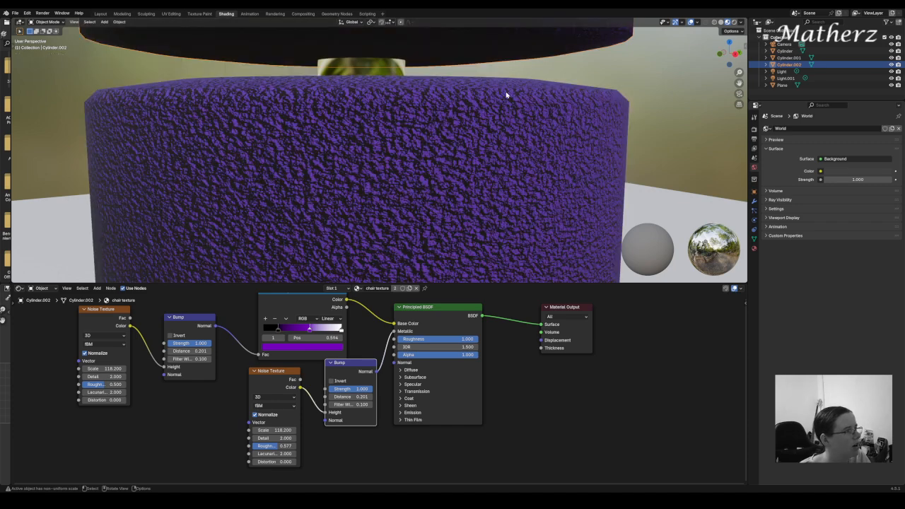
Preview the whole chair in Rendered viewport shading
{"action": "scroll", "coordinate": [506, 94], "scroll_direction": "down", "scroll_amount": 8}
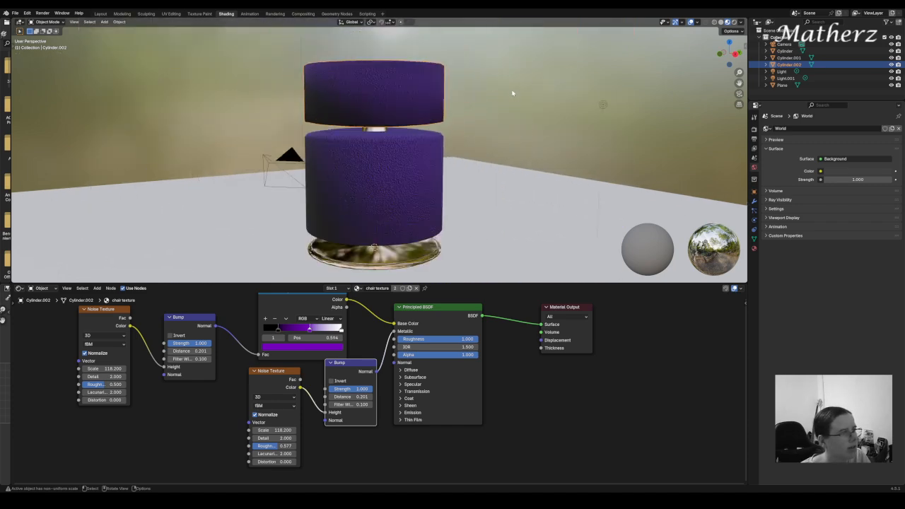
{"action": "mouse_move", "coordinate": [439, 152]}
{"action": "middle_mouse_down"}
{"action": "mouse_move", "coordinate": [475, 155]}
{"action": "mouse_move", "coordinate": [455, 140]}
{"action": "middle_mouse_up"}
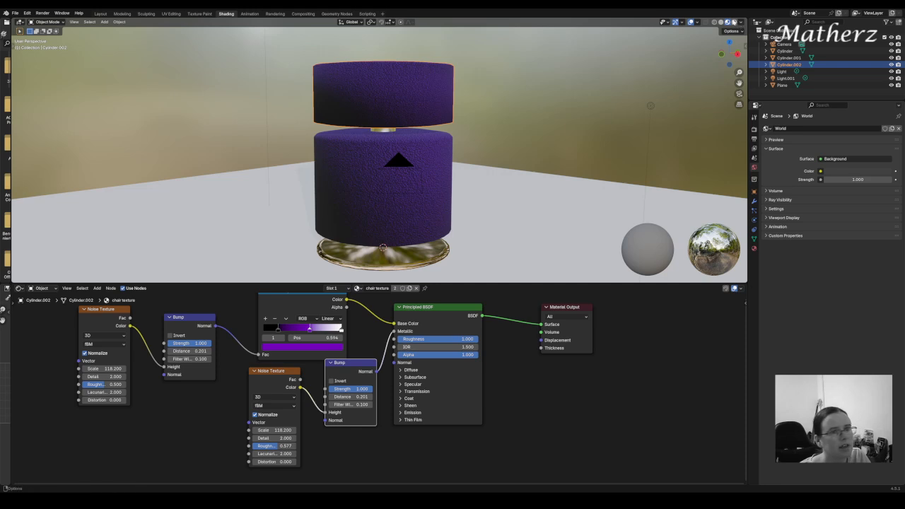
{"action": "left_click", "coordinate": [733, 22]}
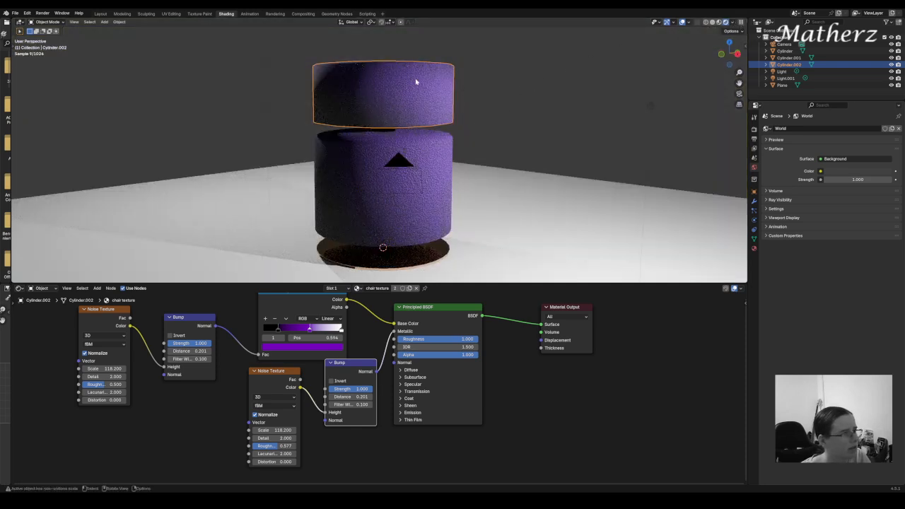
Add two evenly spaced horizontal loop cuts around the upper purple cylinder in Edit Mode
{"action": "left_click", "coordinate": [47, 22]}
{"action": "left_click", "coordinate": [48, 38]}
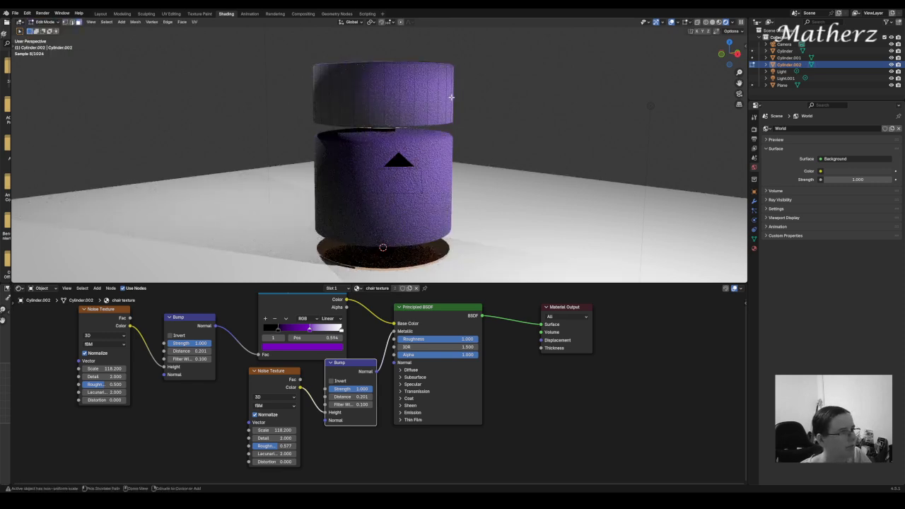
{"action": "key", "text": "ctrl+r"}
{"action": "scroll", "coordinate": [451, 96], "scroll_direction": "up", "scroll_amount": 1}
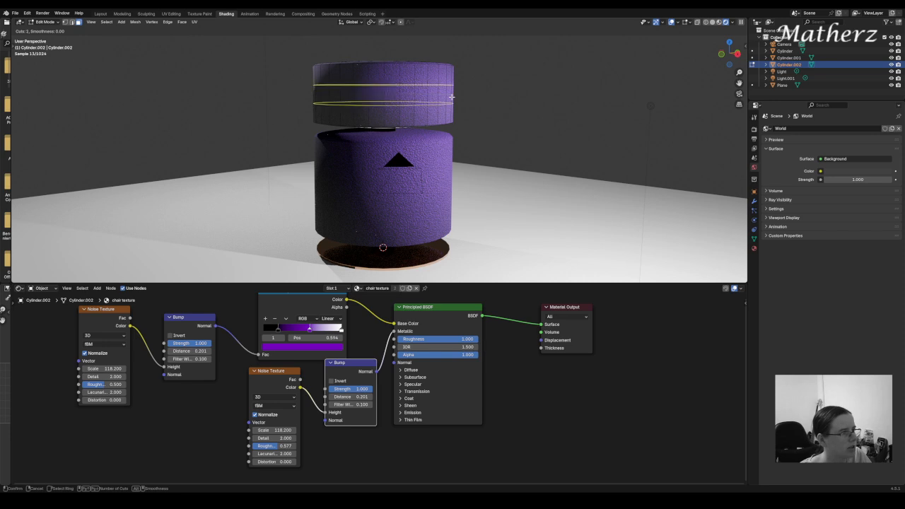
{"action": "left_click", "coordinate": [456, 97]}
{"action": "right_click", "coordinate": [463, 101]}
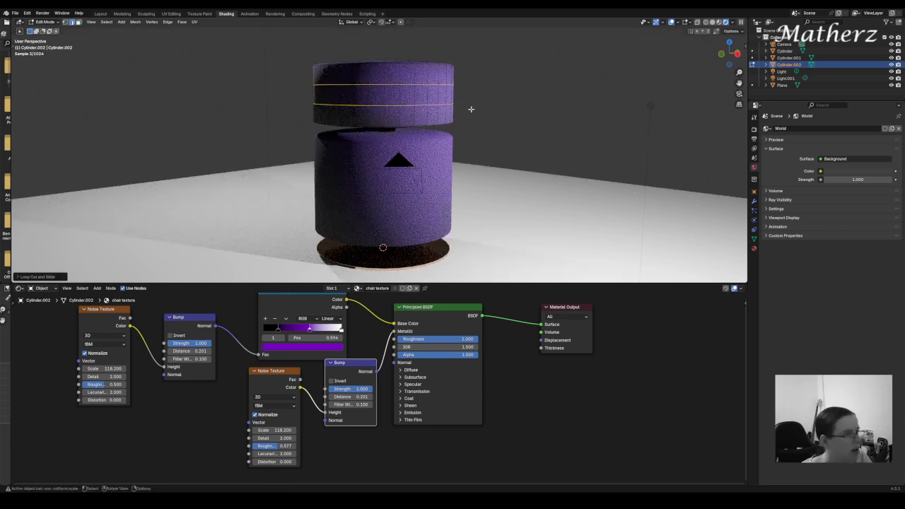
Scale the upper cylinder's two loops outward by about 1.05 to bulge its sides, and return to Object Mode
{"action": "key", "text": "s"}
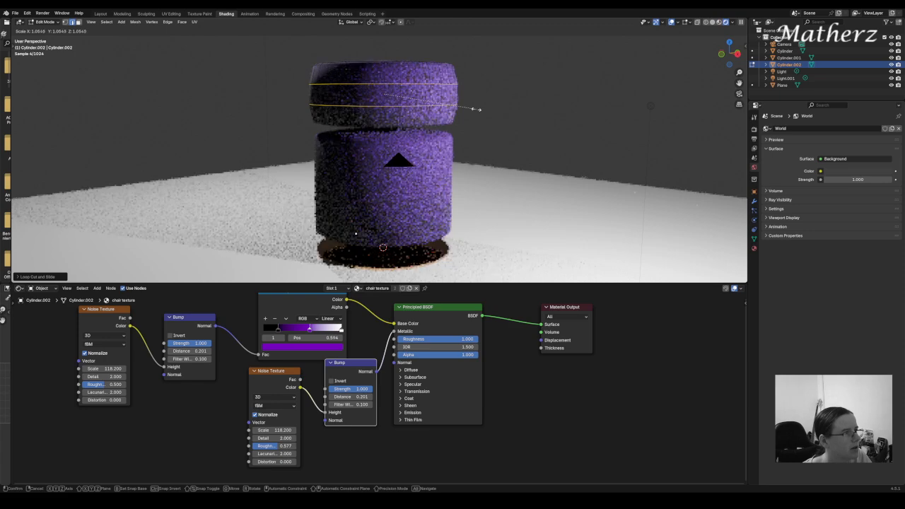
{"action": "left_click", "coordinate": [477, 109]}
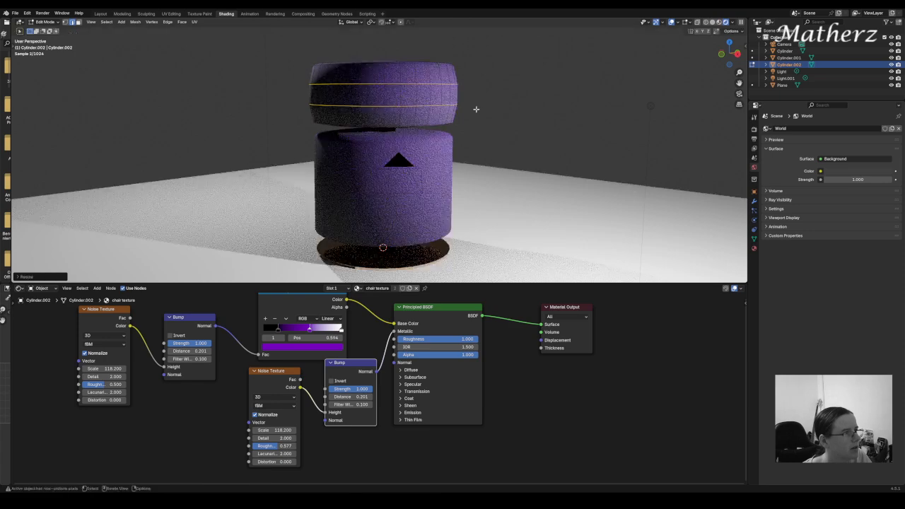
{"action": "left_click", "coordinate": [48, 21]}
{"action": "left_click", "coordinate": [44, 28]}
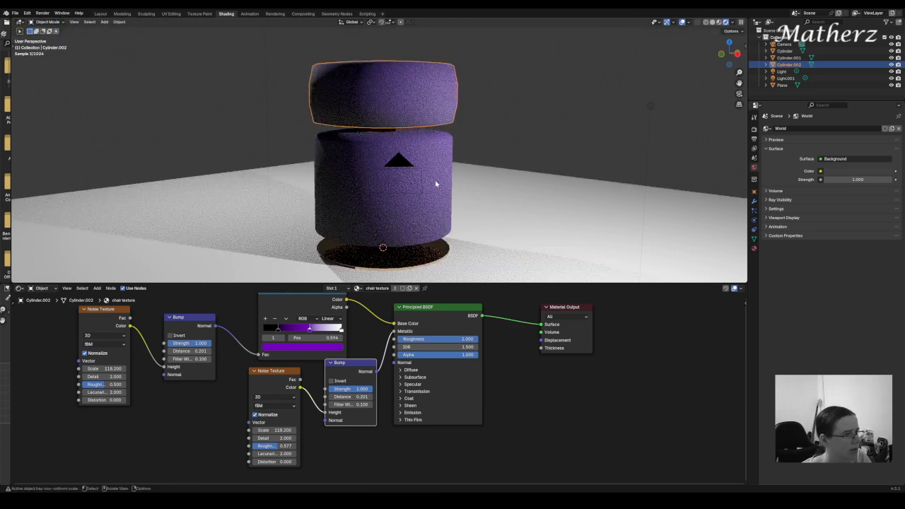
Add two evenly spaced horizontal loop cuts around the lower purple cylinder in Edit Mode
{"action": "left_click", "coordinate": [435, 203]}
{"action": "left_click", "coordinate": [48, 22]}
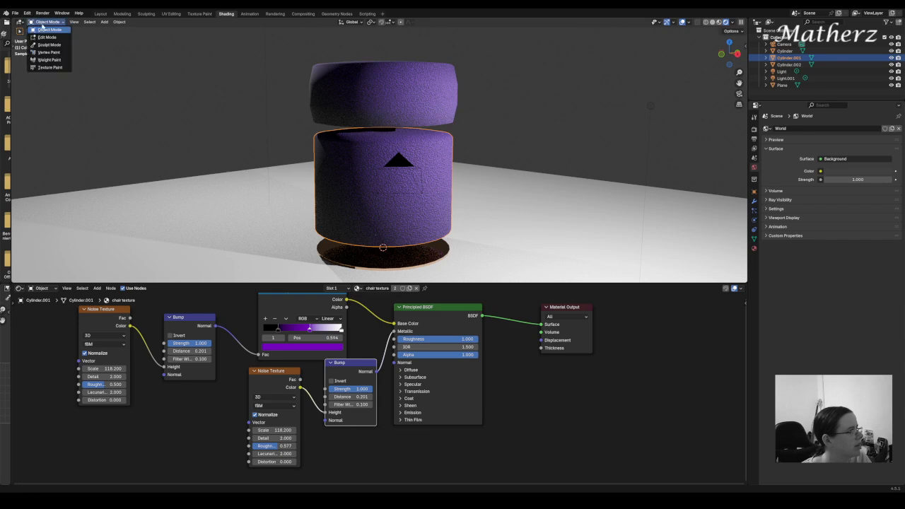
{"action": "left_click", "coordinate": [48, 37]}
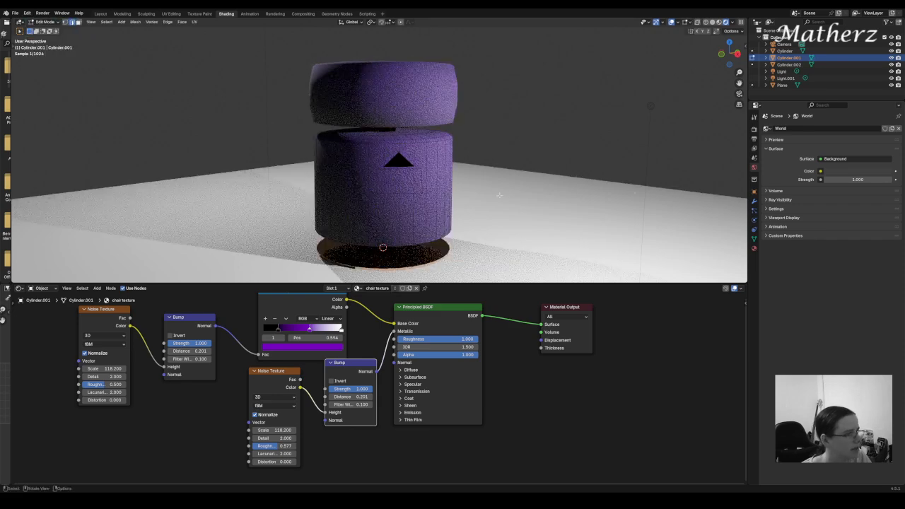
{"action": "key", "text": "ctrl+r"}
{"action": "scroll", "coordinate": [446, 180], "scroll_direction": "up", "scroll_amount": 1}
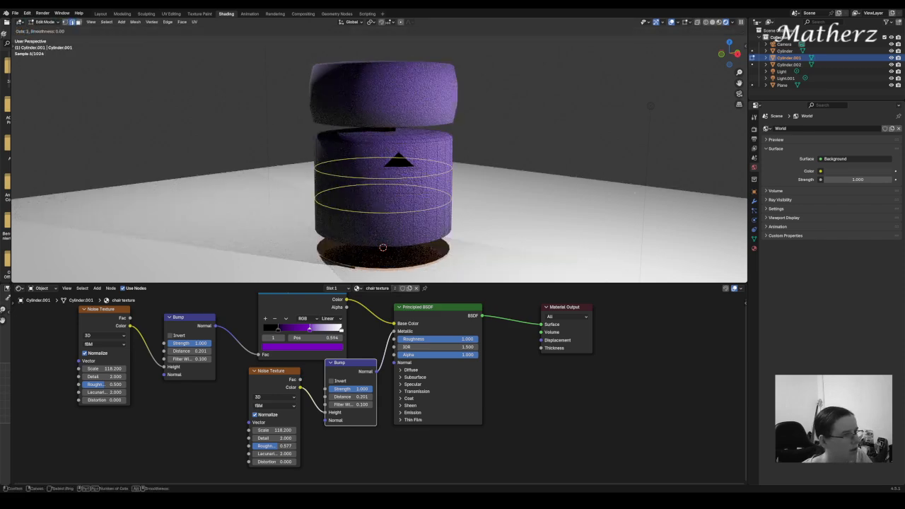
{"action": "left_click", "coordinate": [447, 182]}
{"action": "right_click", "coordinate": [447, 182]}
Scale the lower cylinder's two loops outward by about 1.05 to round its sides, and return to Object Mode
{"action": "key", "text": "s"}
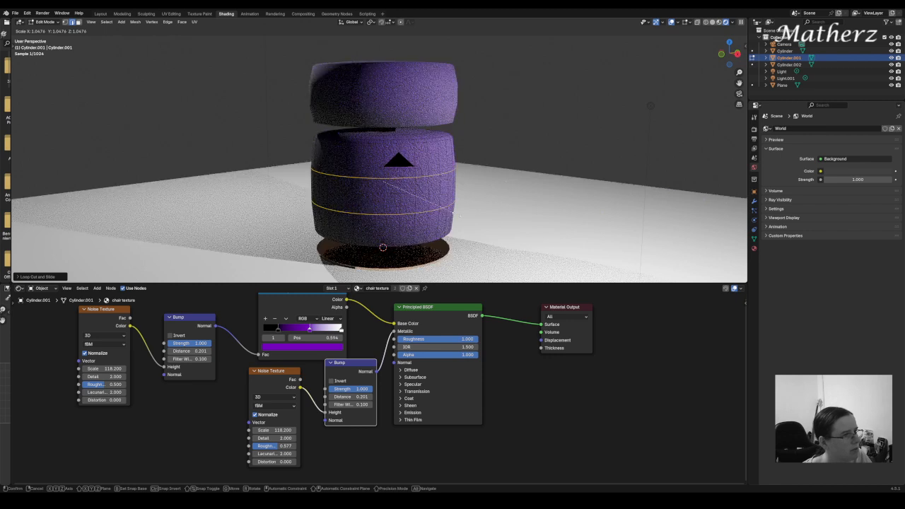
{"action": "left_click", "coordinate": [453, 212]}
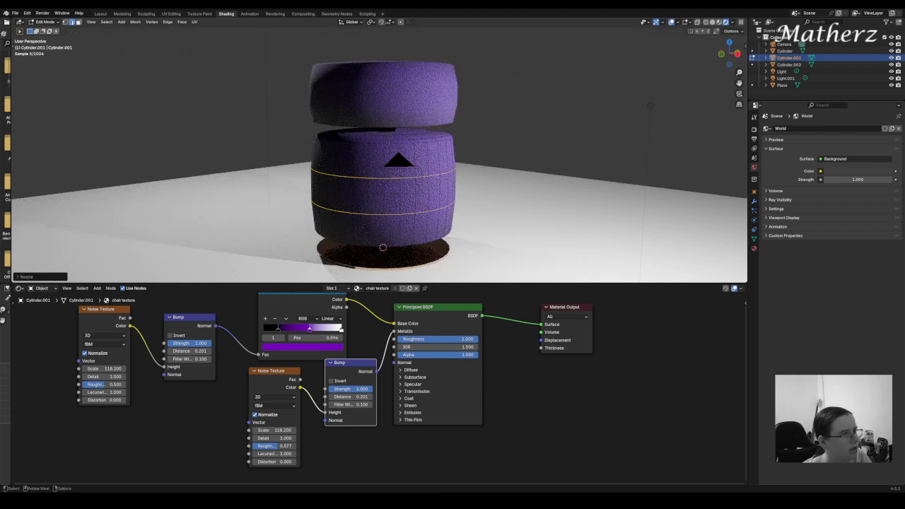
{"action": "left_click", "coordinate": [45, 22]}
{"action": "left_click", "coordinate": [50, 29]}
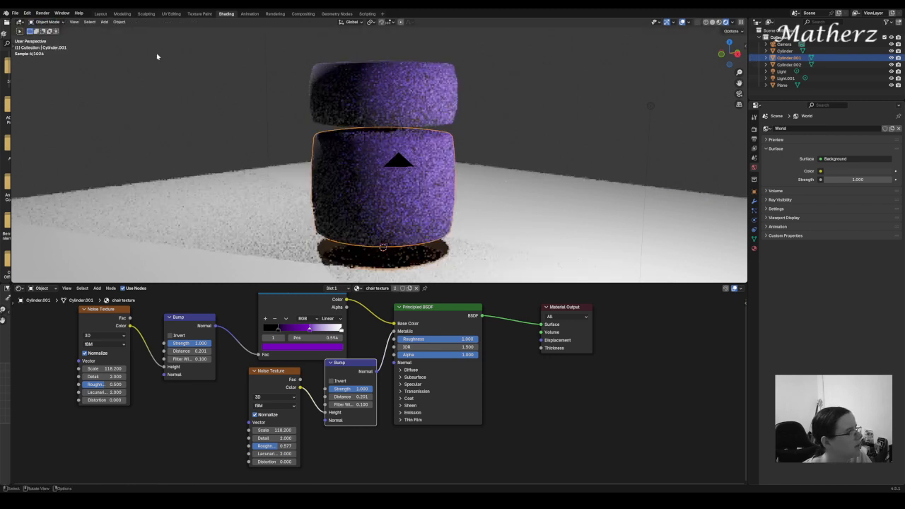
Scale up the ground plane so it extends far beyond the chair on all sides
{"action": "middle_click_drag", "start_coordinate": [596, 142], "coordinate": [516, 172]}
{"action": "scroll", "coordinate": [441, 107], "scroll_direction": "down", "scroll_amount": 4}
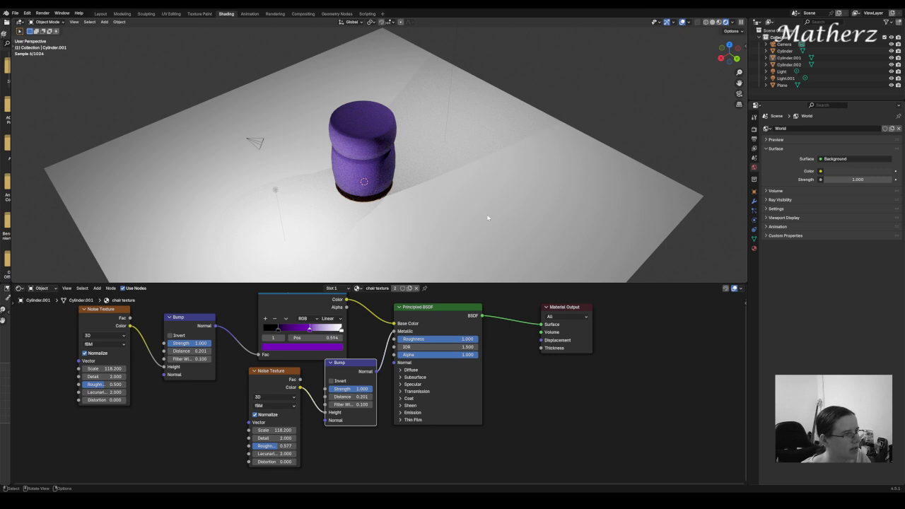
{"action": "left_click", "coordinate": [478, 186]}
{"action": "key", "text": "s"}
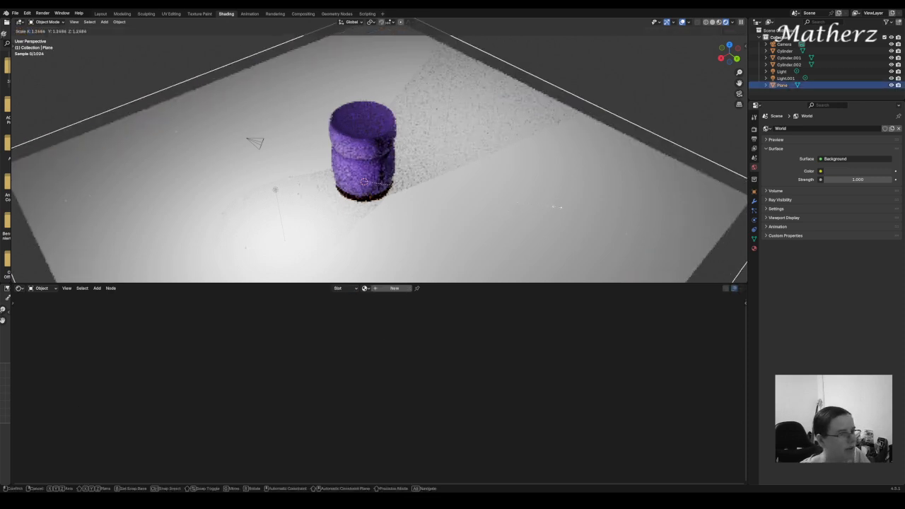
{"action": "left_click", "coordinate": [17, 170]}
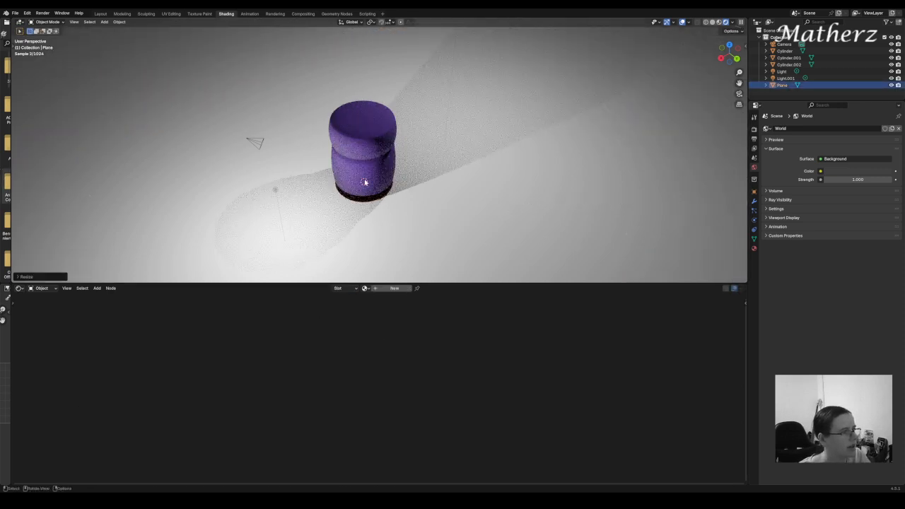
{"action": "middle_click_drag", "start_coordinate": [368, 186], "coordinate": [418, 146]}
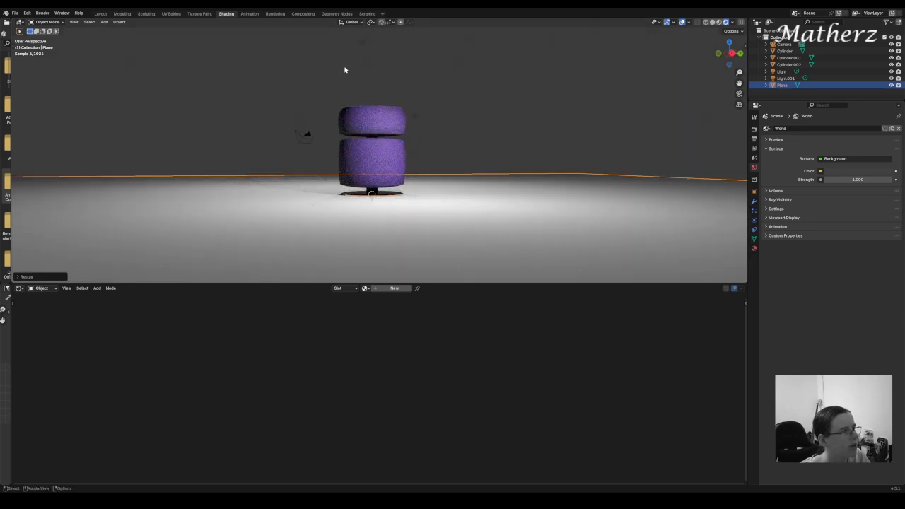